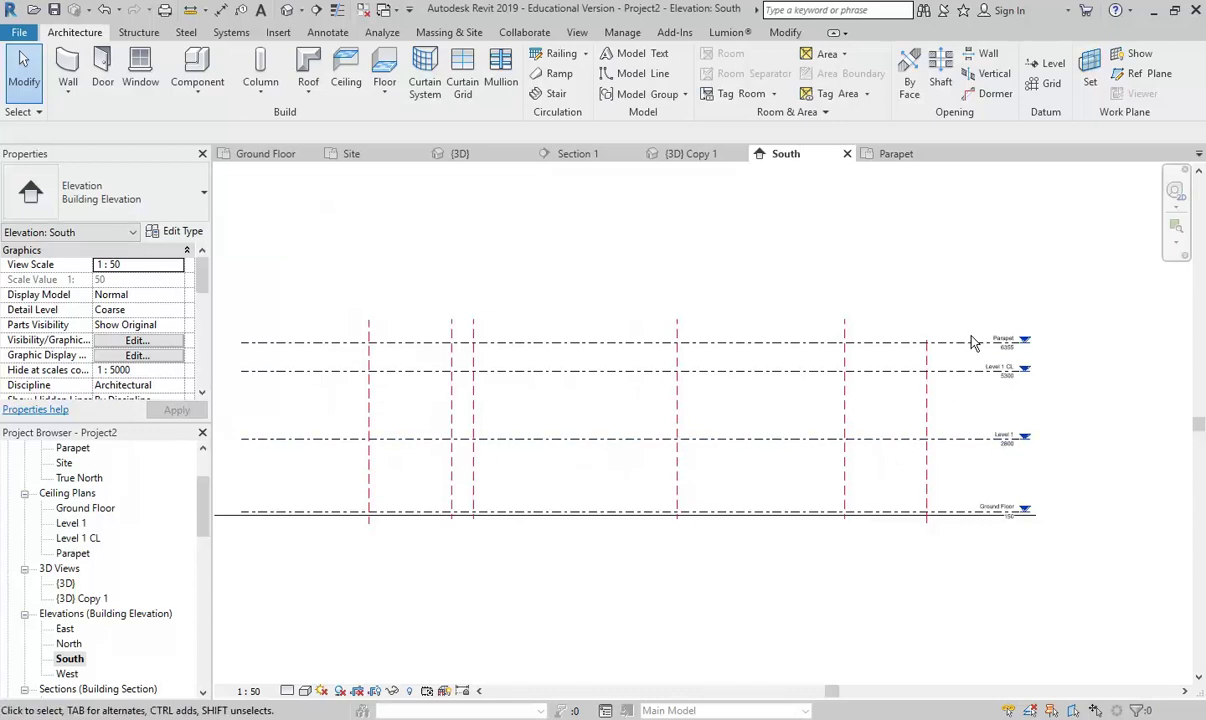
- Examine the levels in the South elevation, the Ground Floor plan, and the topography surface in the Site plan
middle_click_drag(977, 390, 805, 372)
scroll(805, 372, "up", 5)
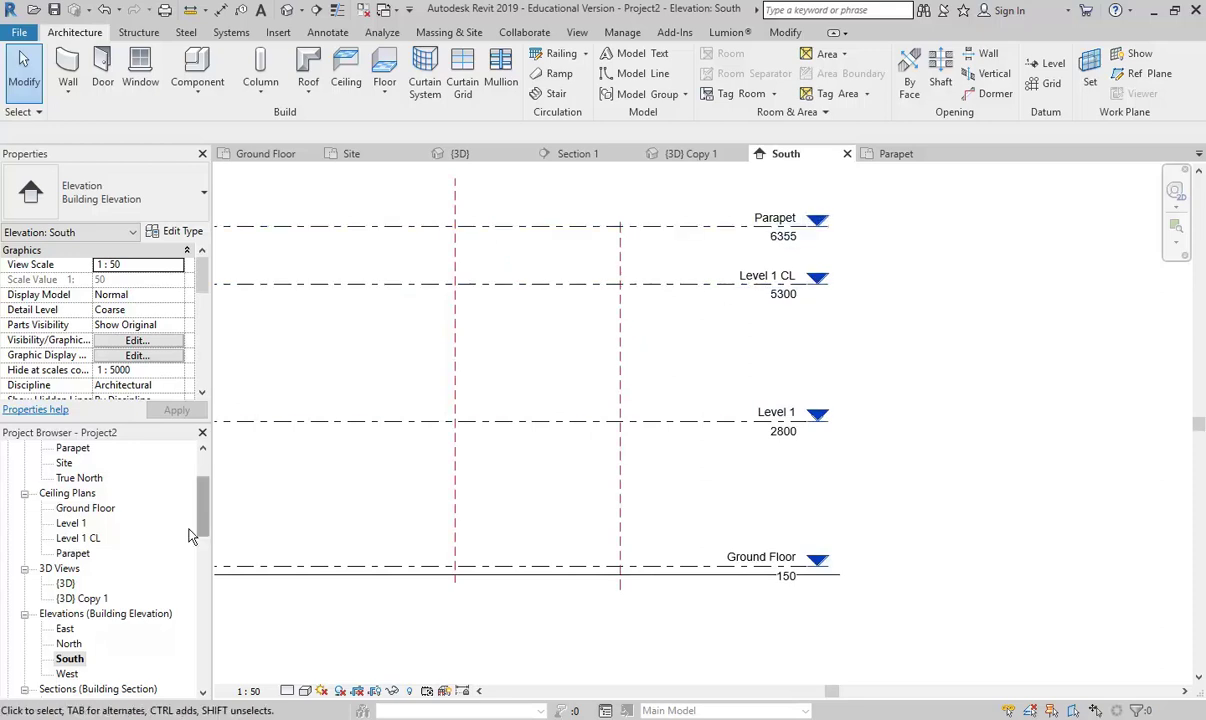
scroll(195, 492, "up", 3)
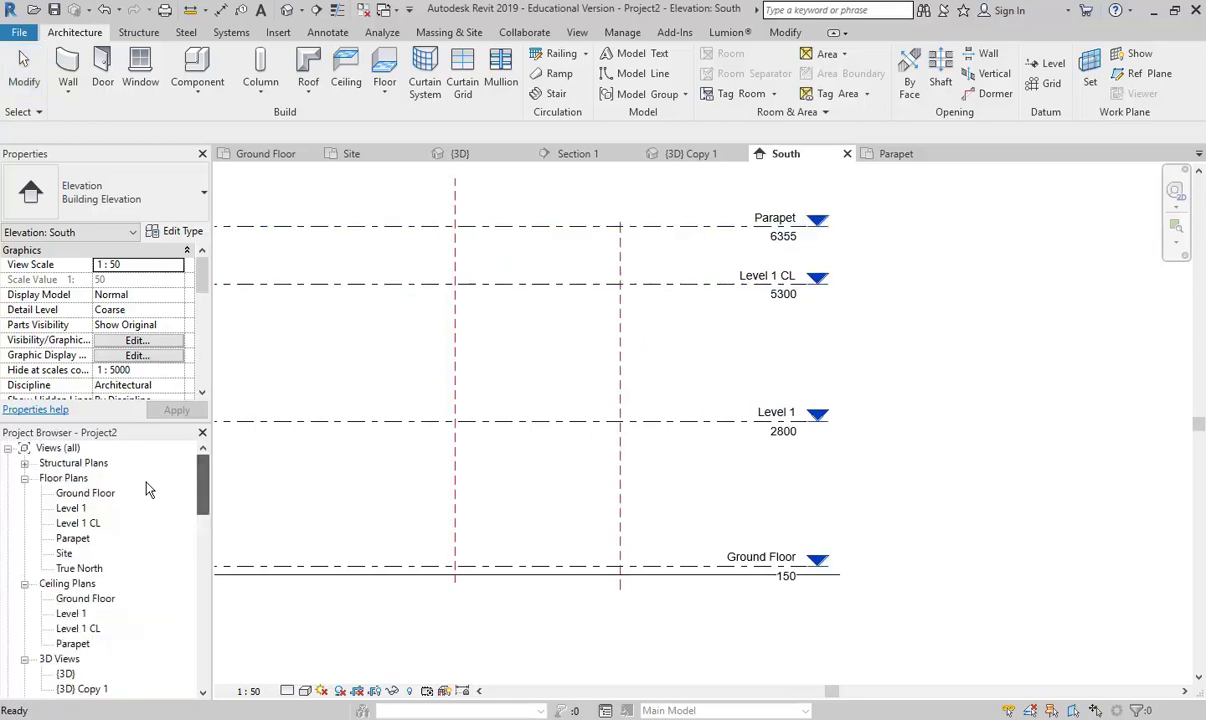
double_click(83, 495)
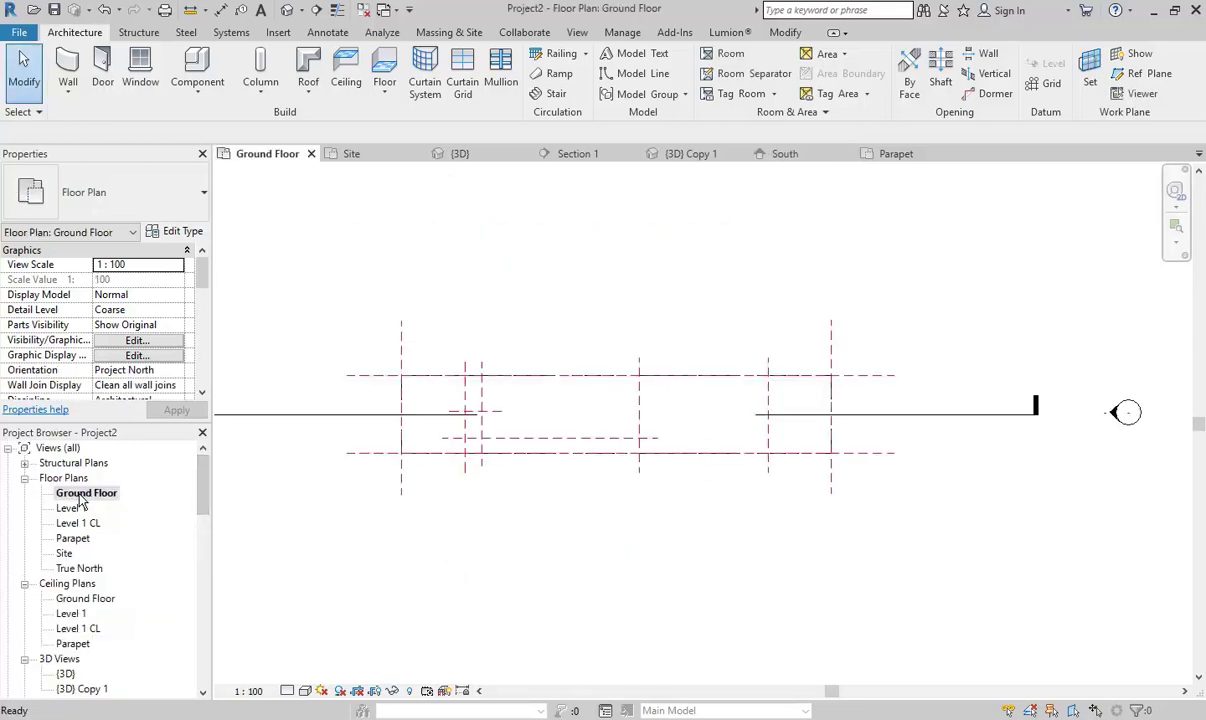
double_click(64, 554)
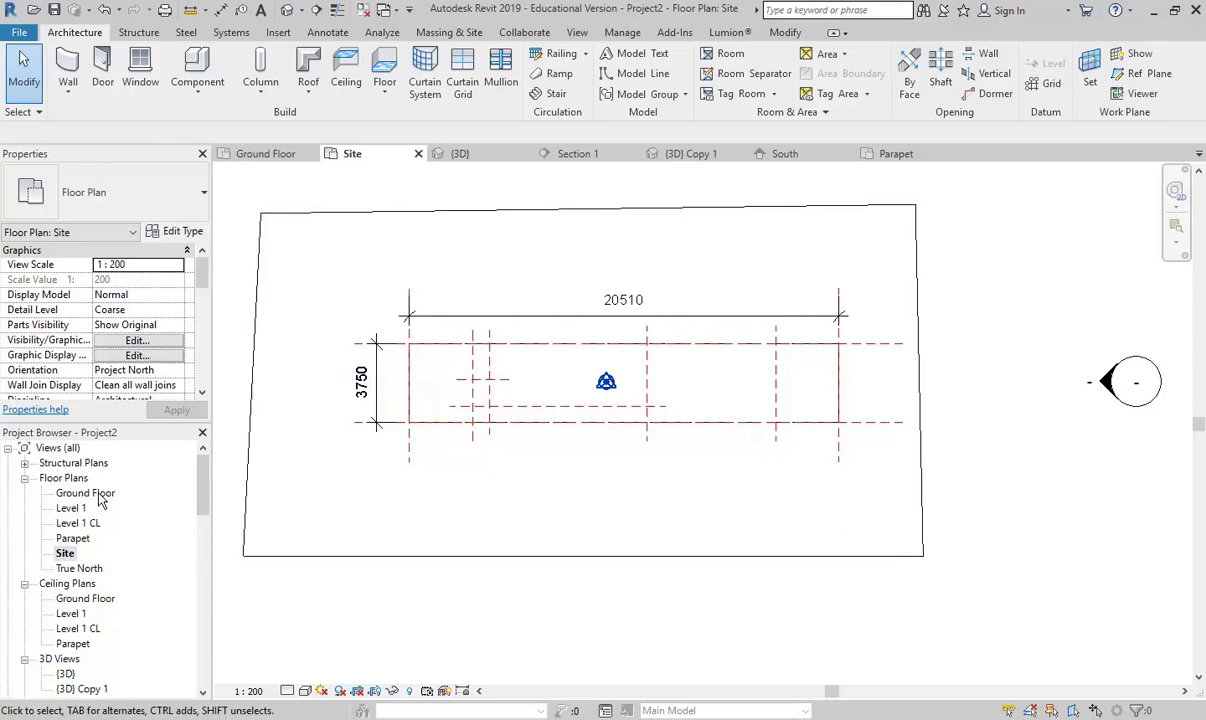
left_click(306, 256)
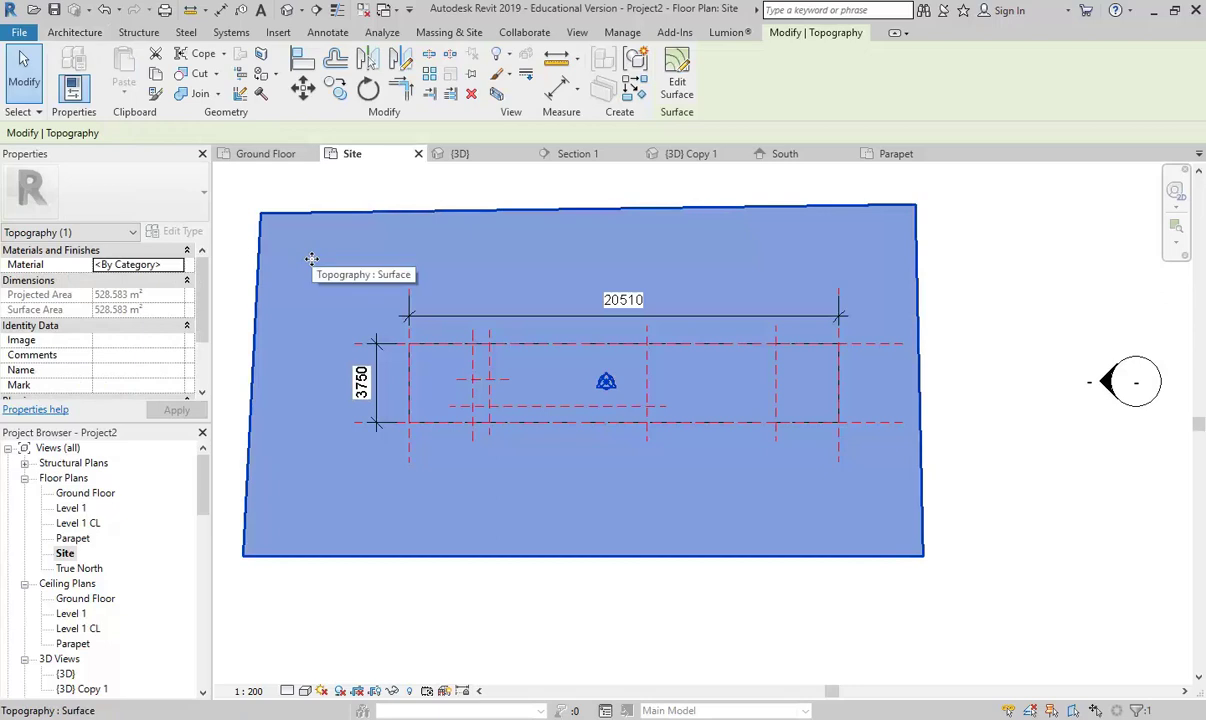
- Open the Ground Floor plan with nothing selected and frame the building's reference planes
double_click(88, 493)
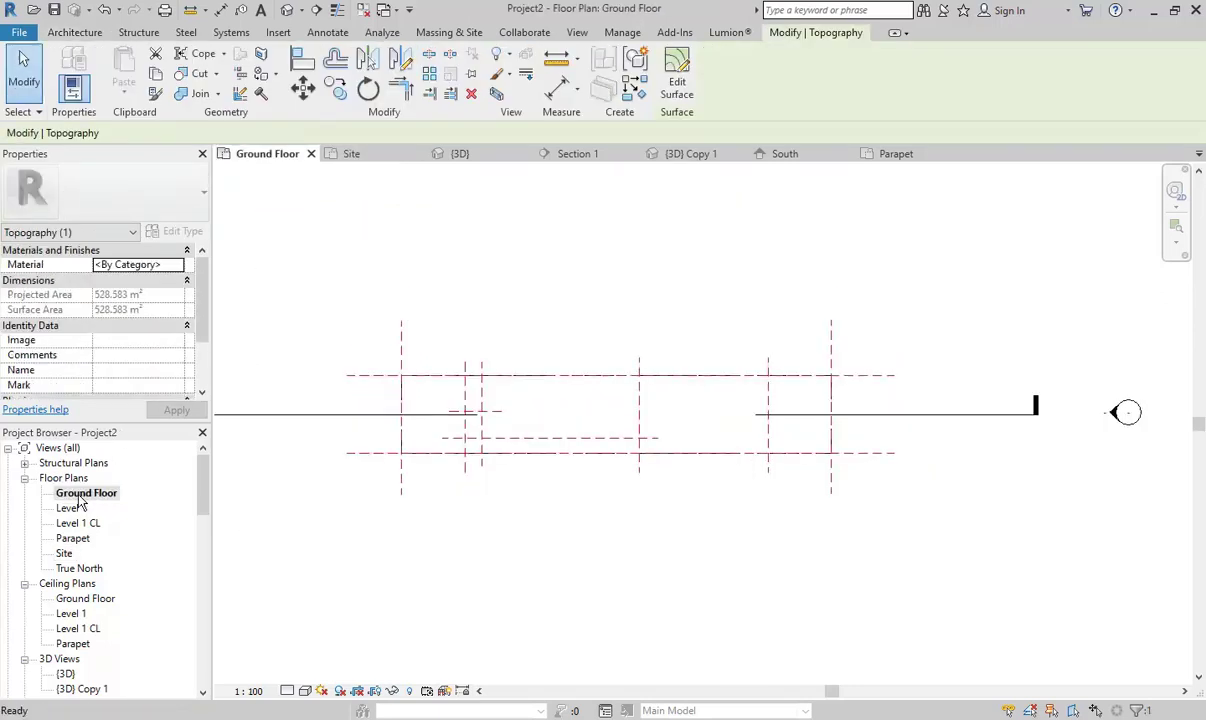
left_click(519, 336)
scroll(545, 336, "up", 2)
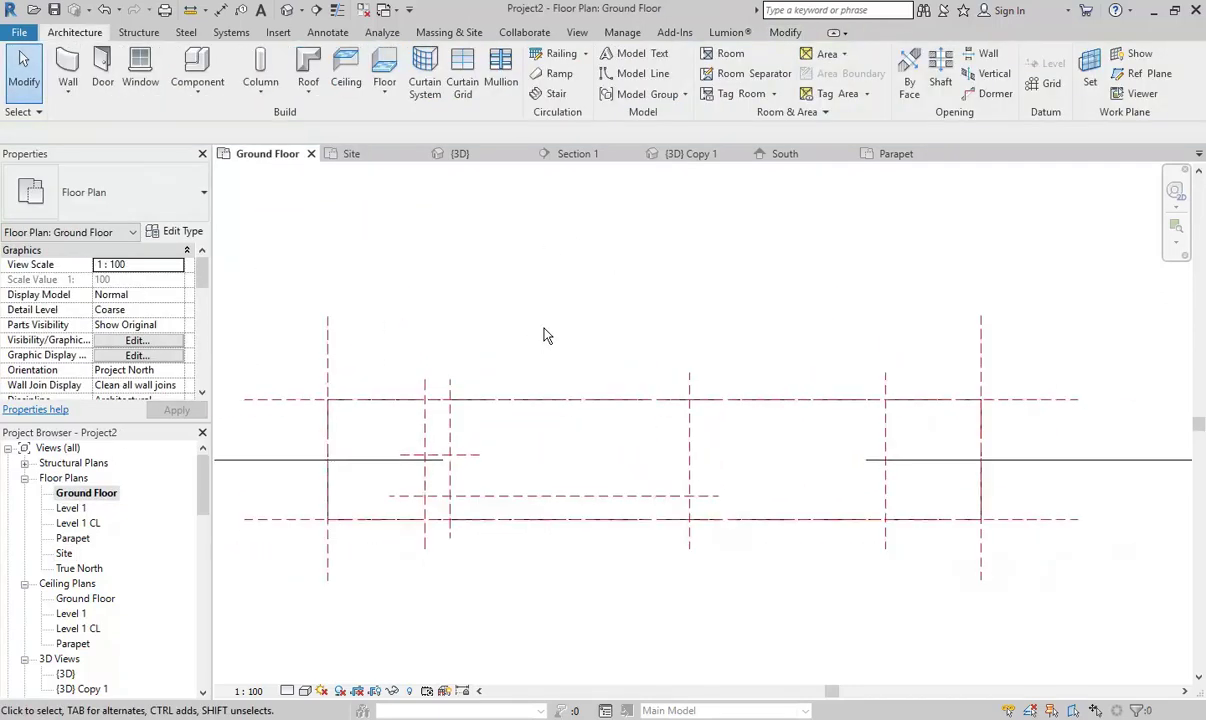
scroll(530, 322, "down", 1)
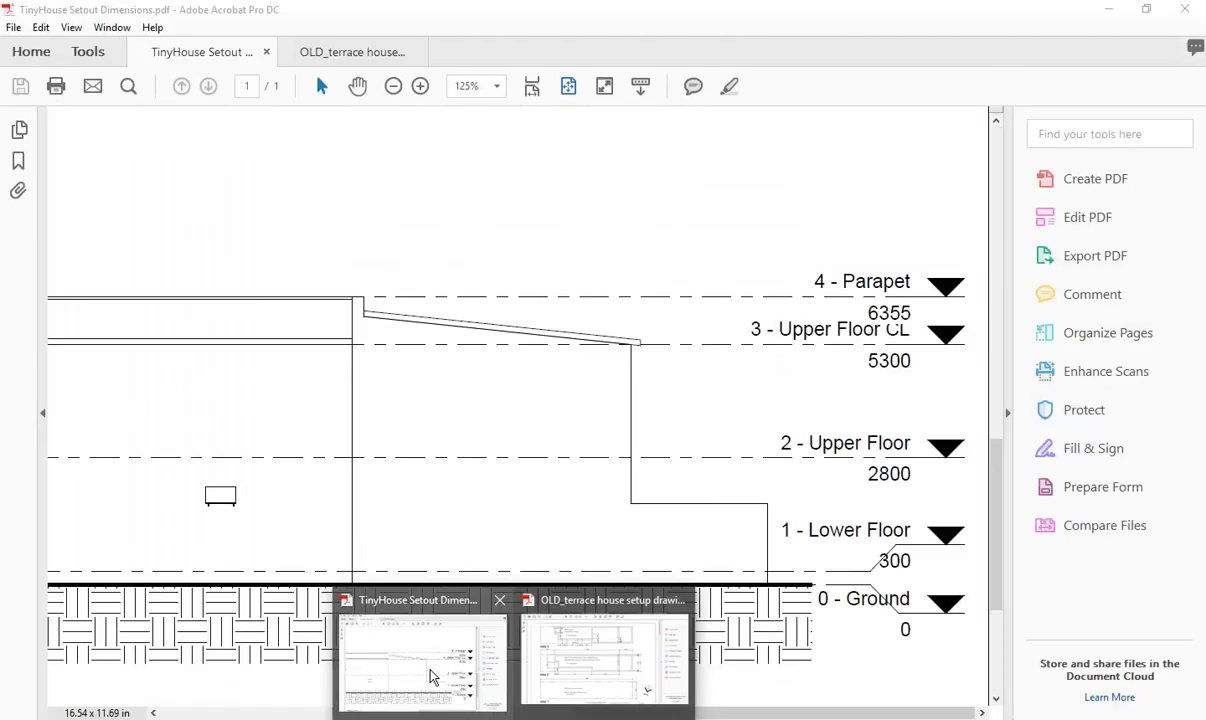
- Check the perimeter wall dimensions in OLD_terrace house setup drawing.pdf in Adobe Acrobat, and return to the Revit floor plan
mouse_move(628, 677)
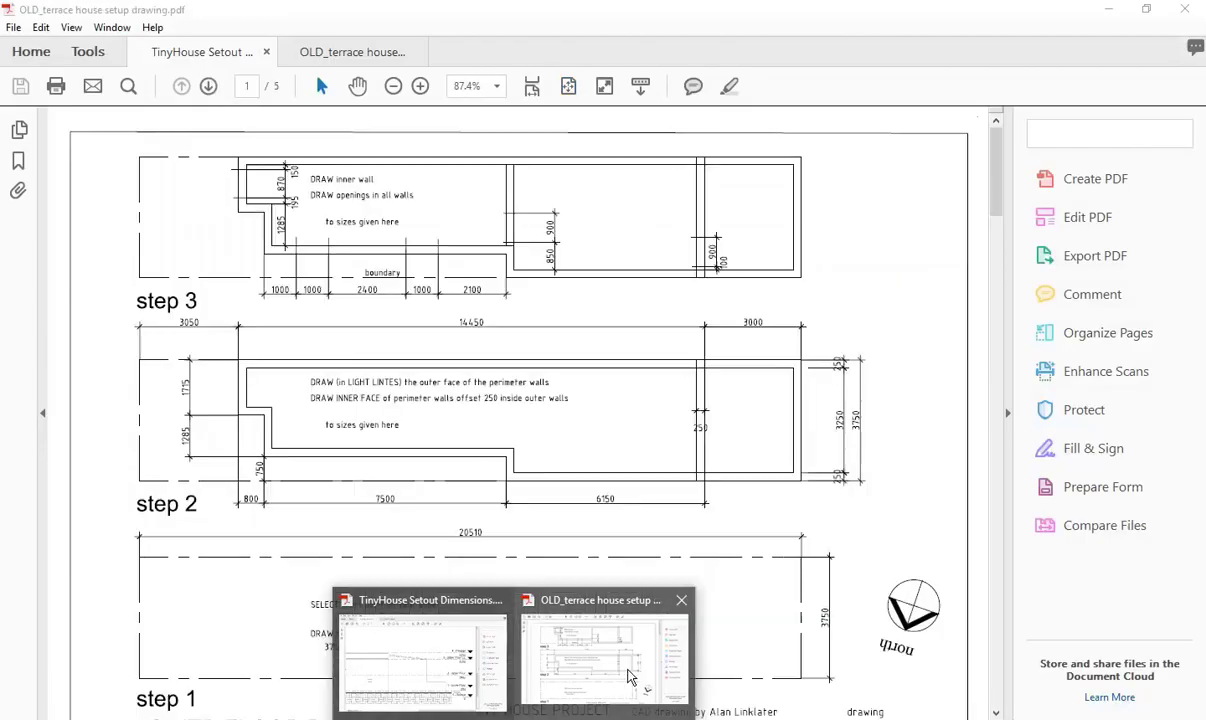
left_click(628, 677)
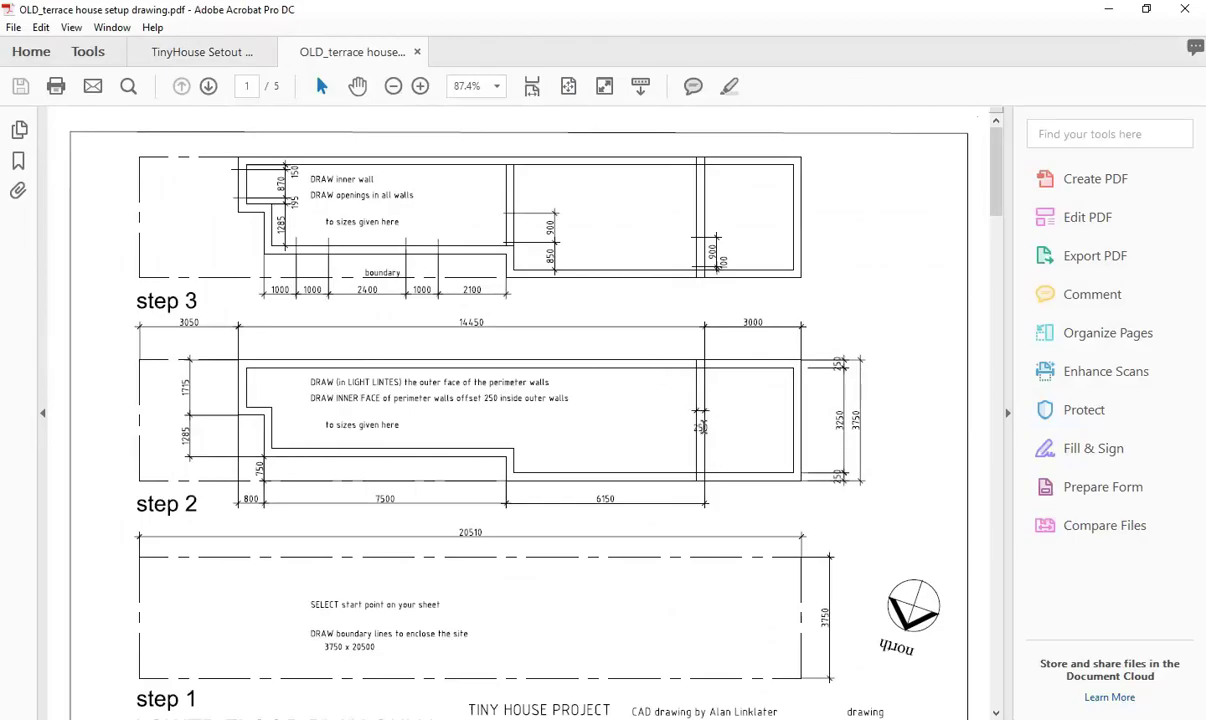
key("alt+Tab")
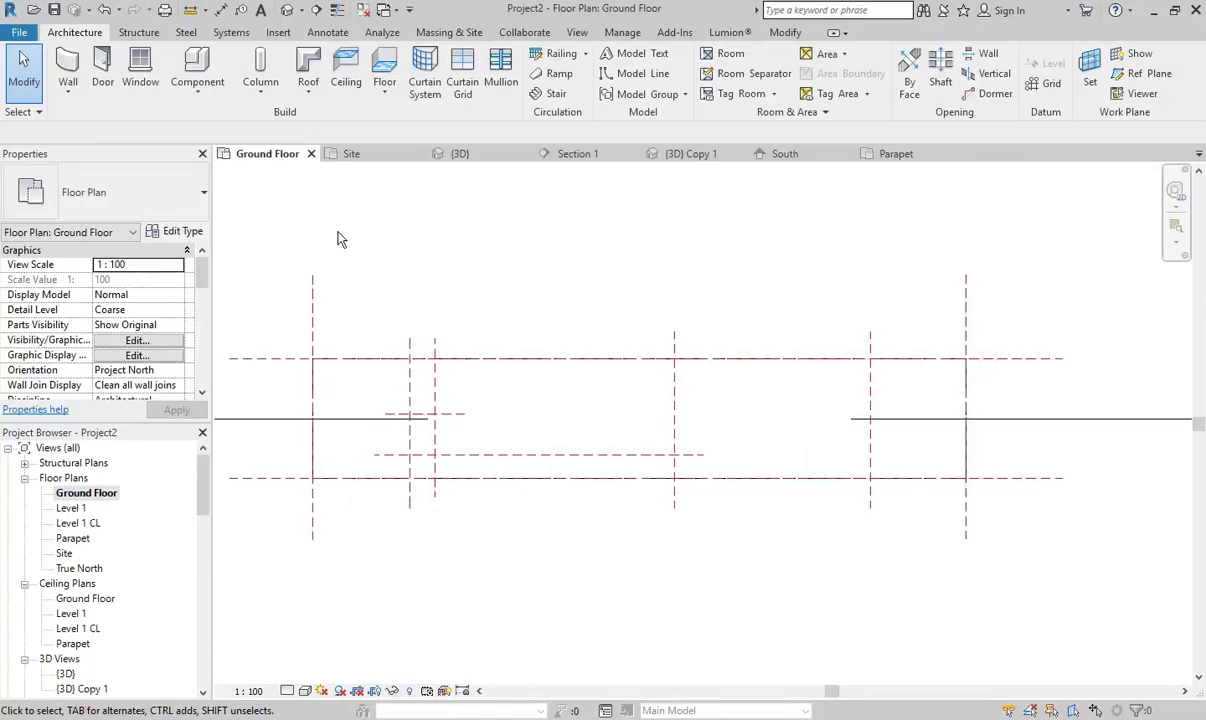
- Start the Wall tool with the Generic 100mm Wall type
left_click(67, 68)
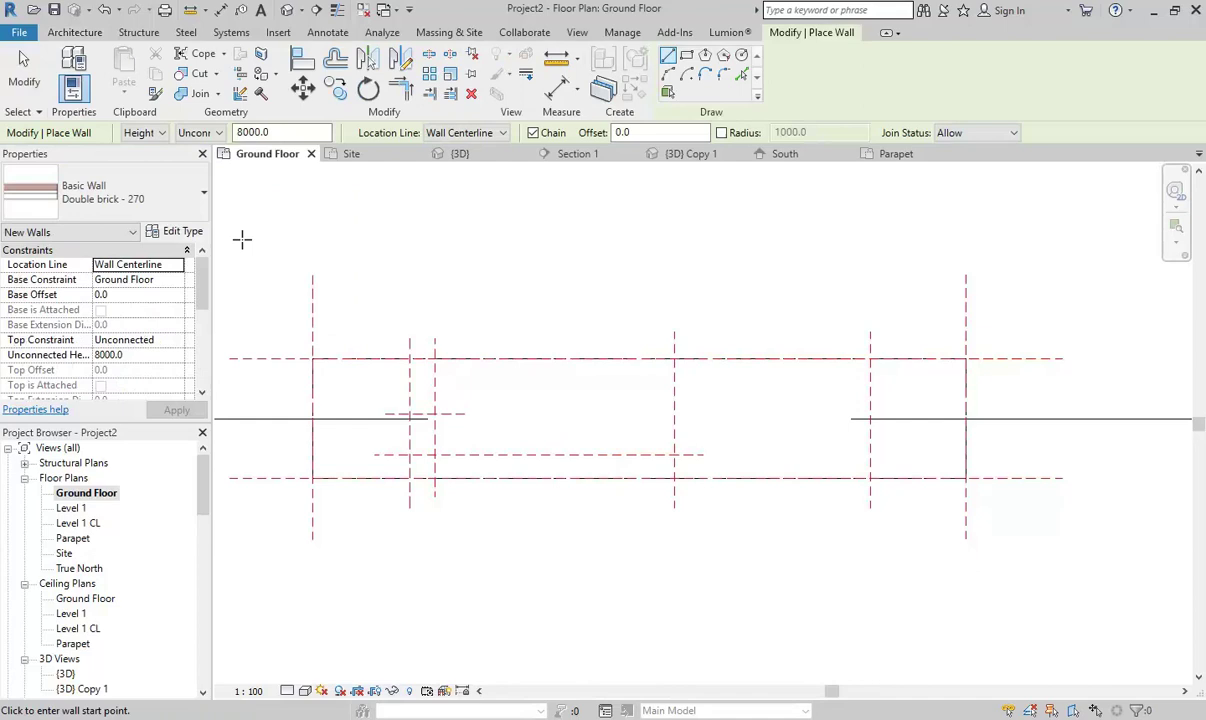
left_click(157, 185)
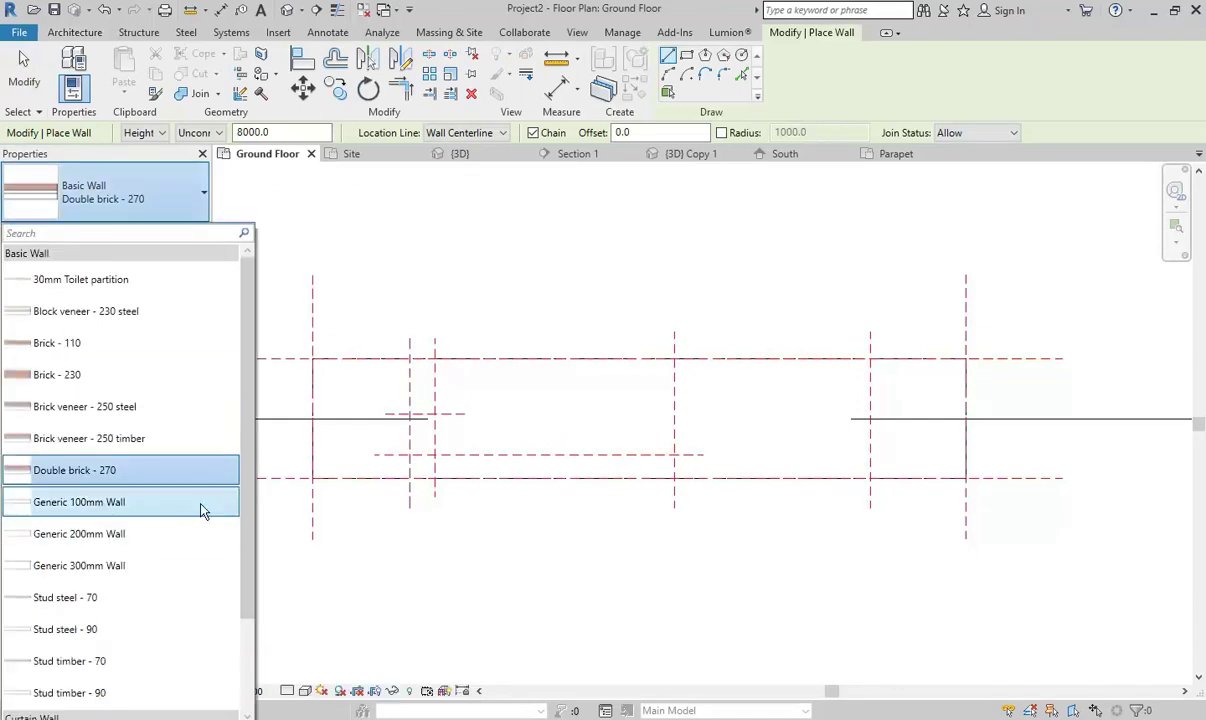
left_click(76, 502)
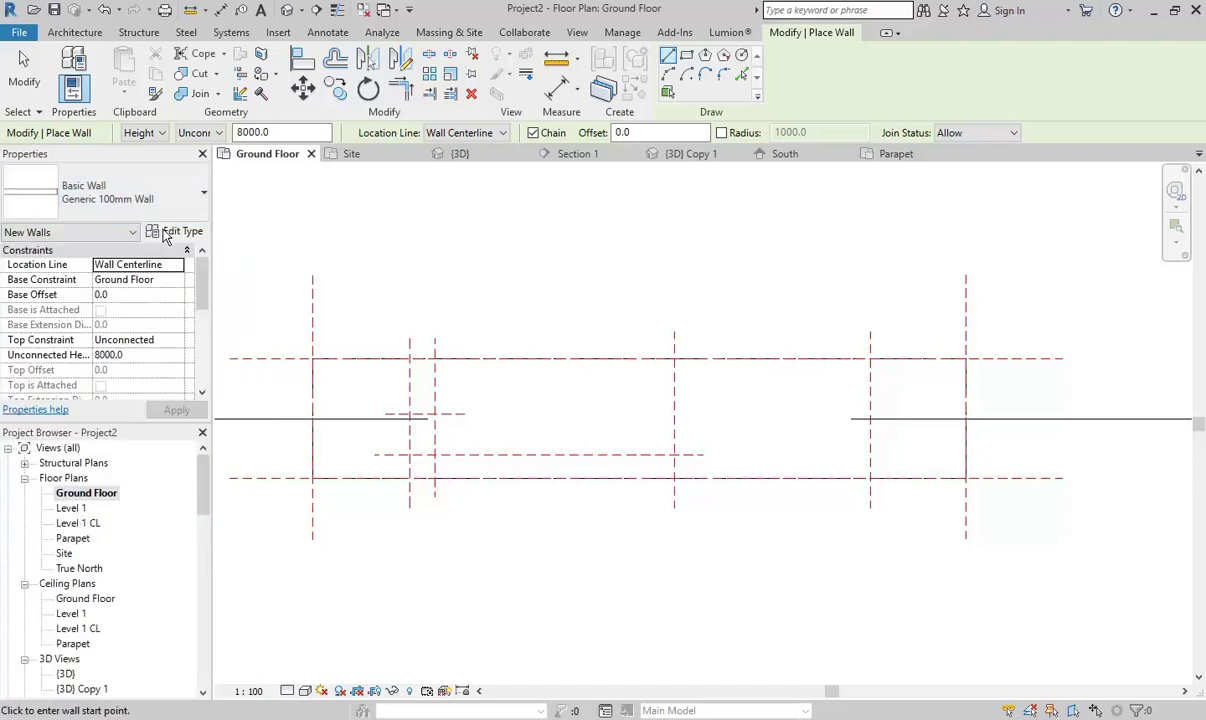
left_click(165, 232)
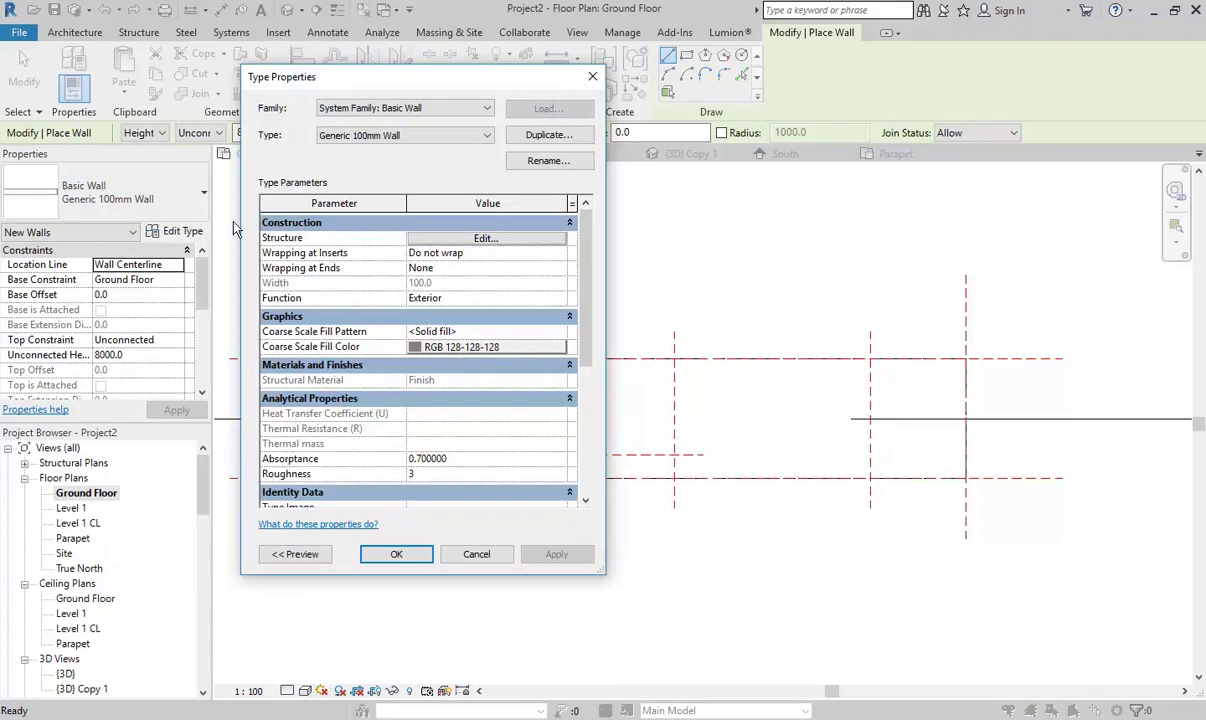
left_click(550, 138)
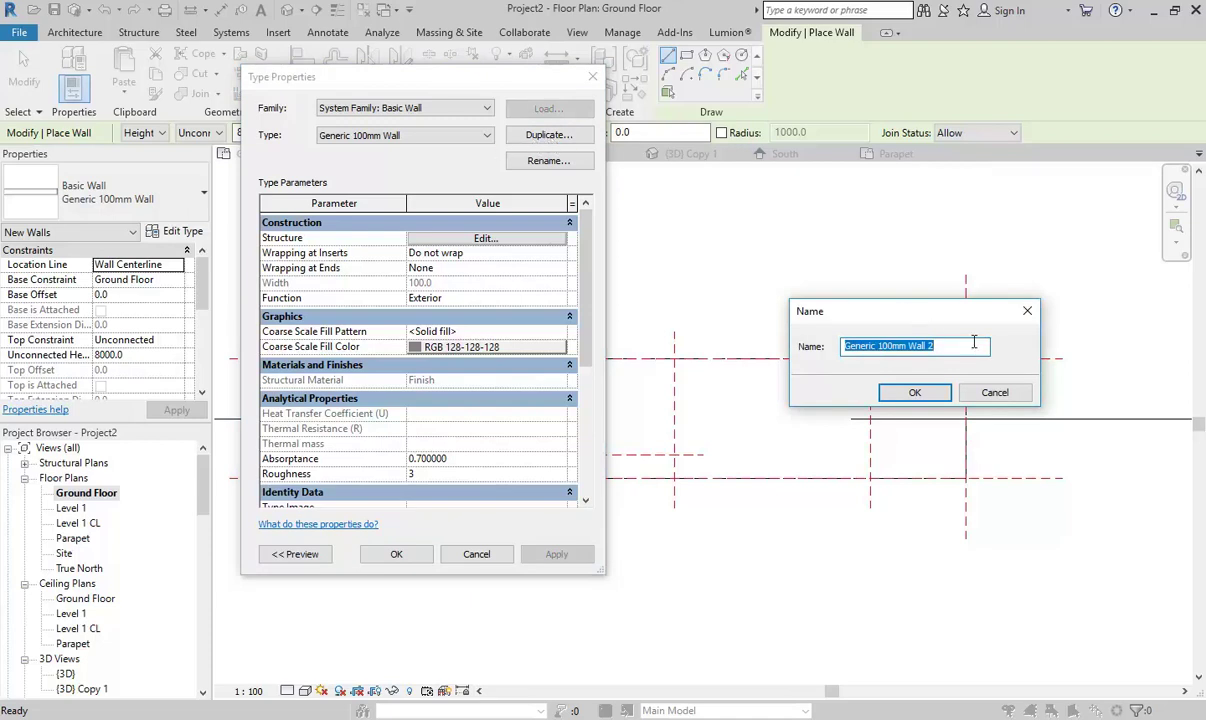
left_click(994, 392)
left_click(476, 556)
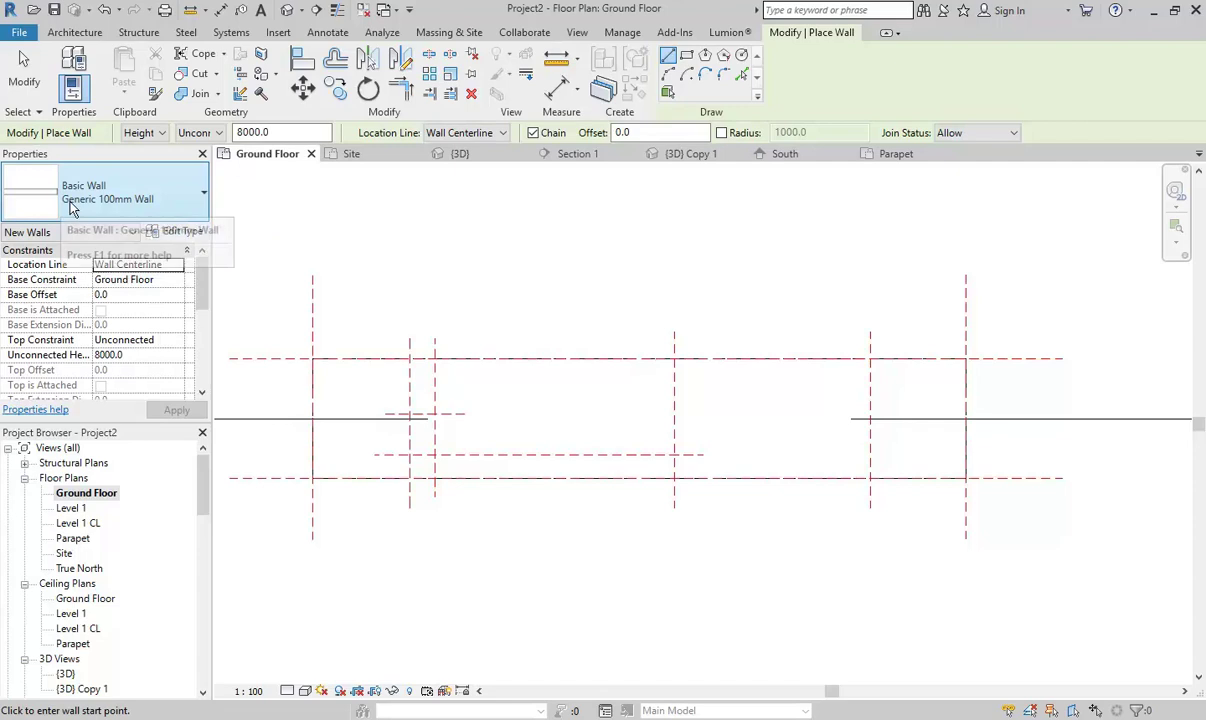
- Duplicate the Generic 100mm Wall type as "Existing 250mm", accepting the classroom software's request to connect the new student
left_click(118, 201)
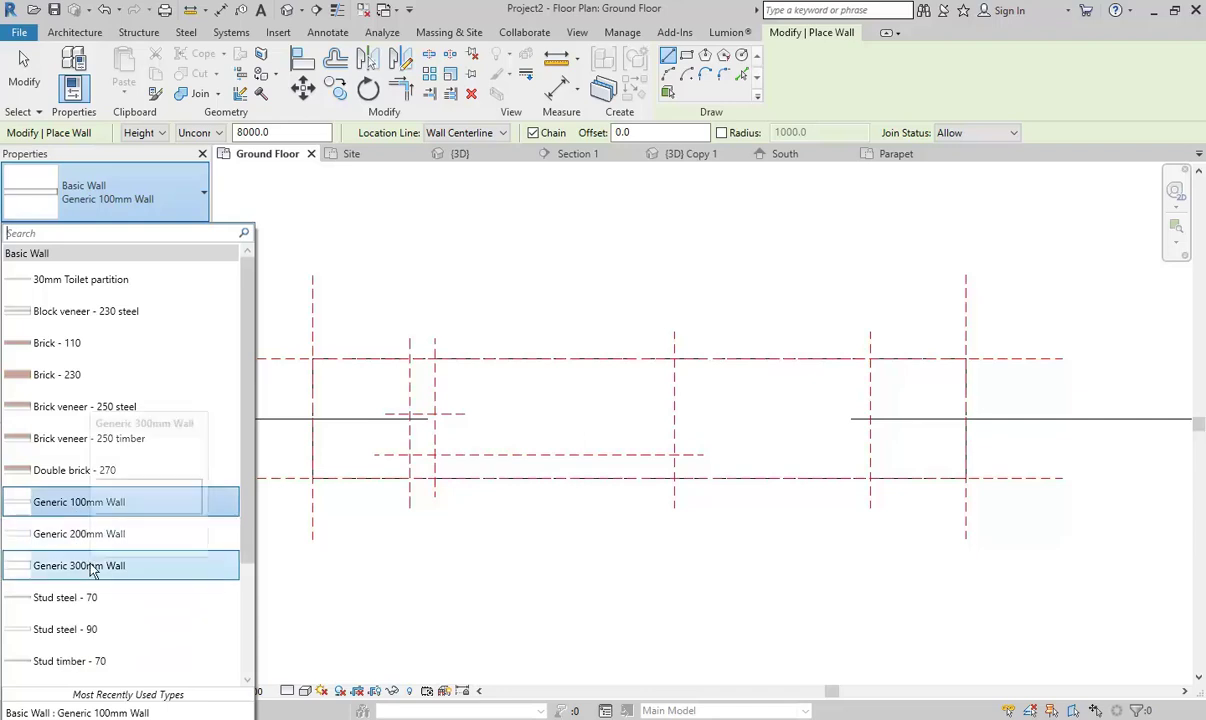
left_click(63, 512)
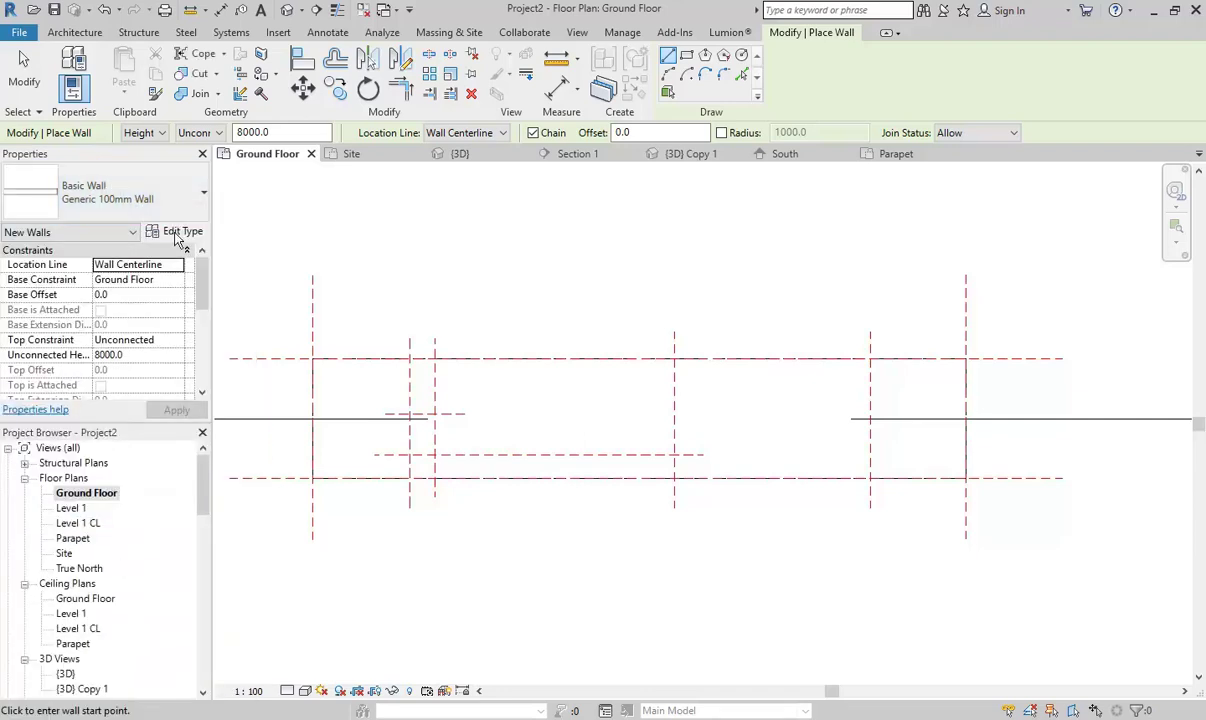
left_click(170, 237)
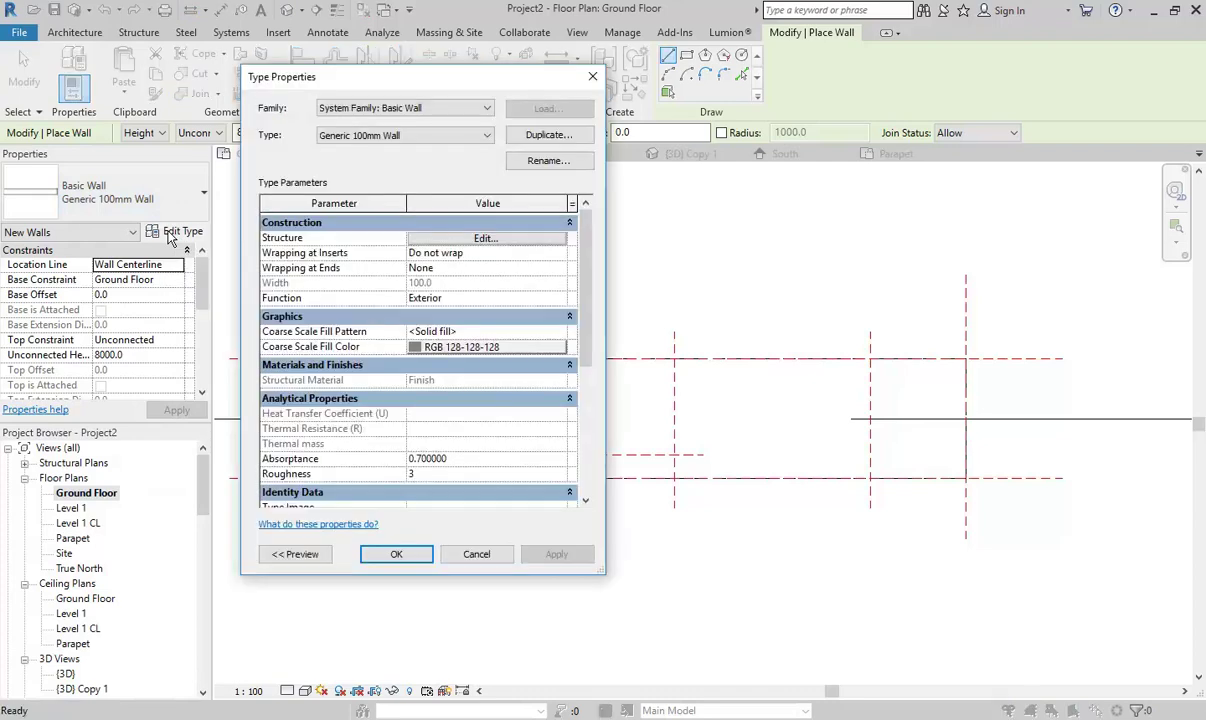
left_click(568, 138)
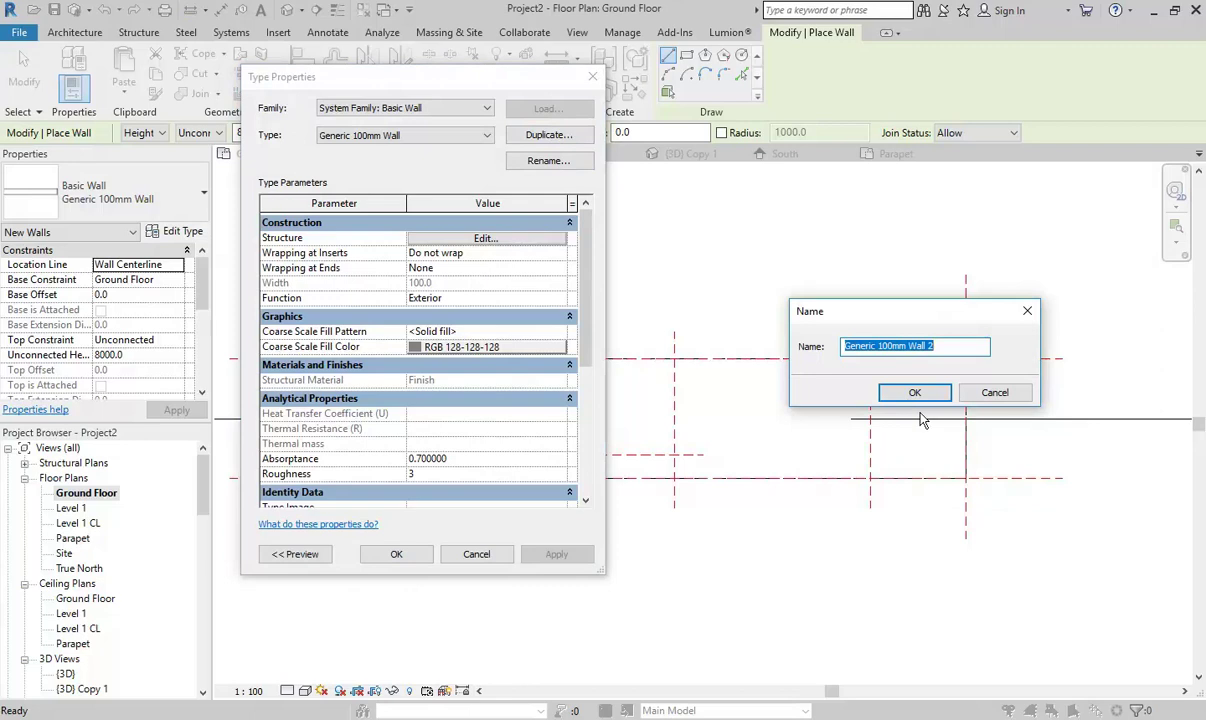
type("E")
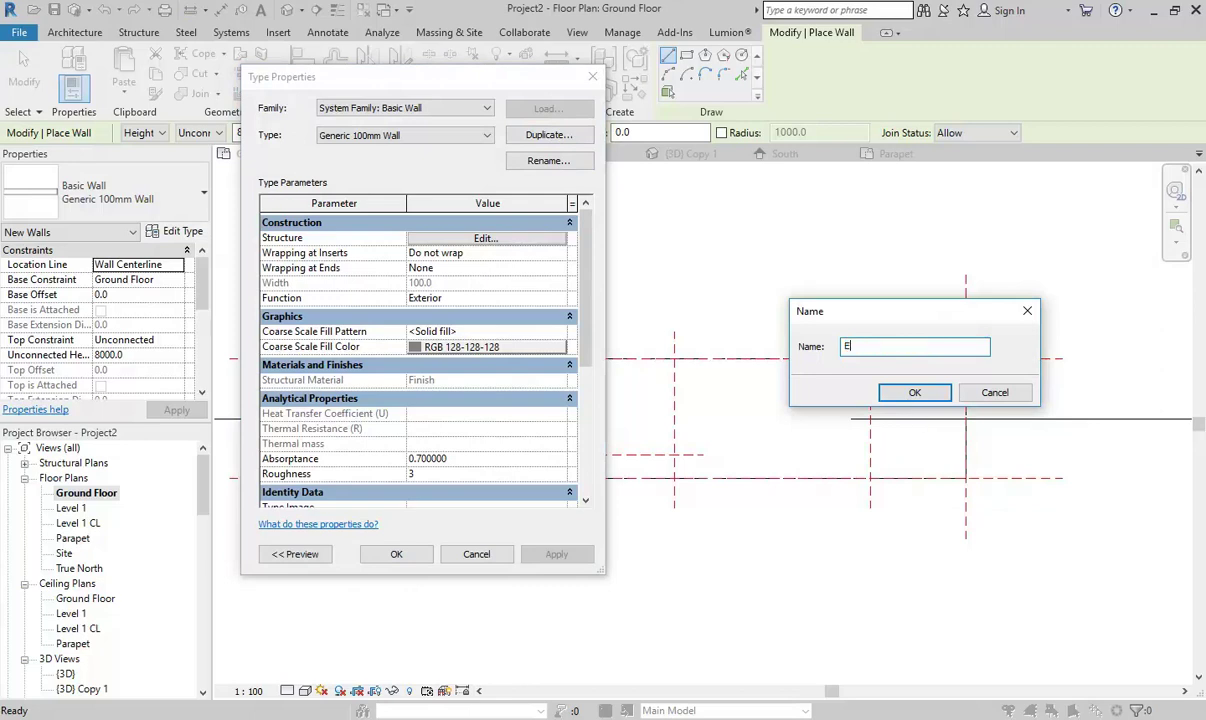
type("xisting 250mm")
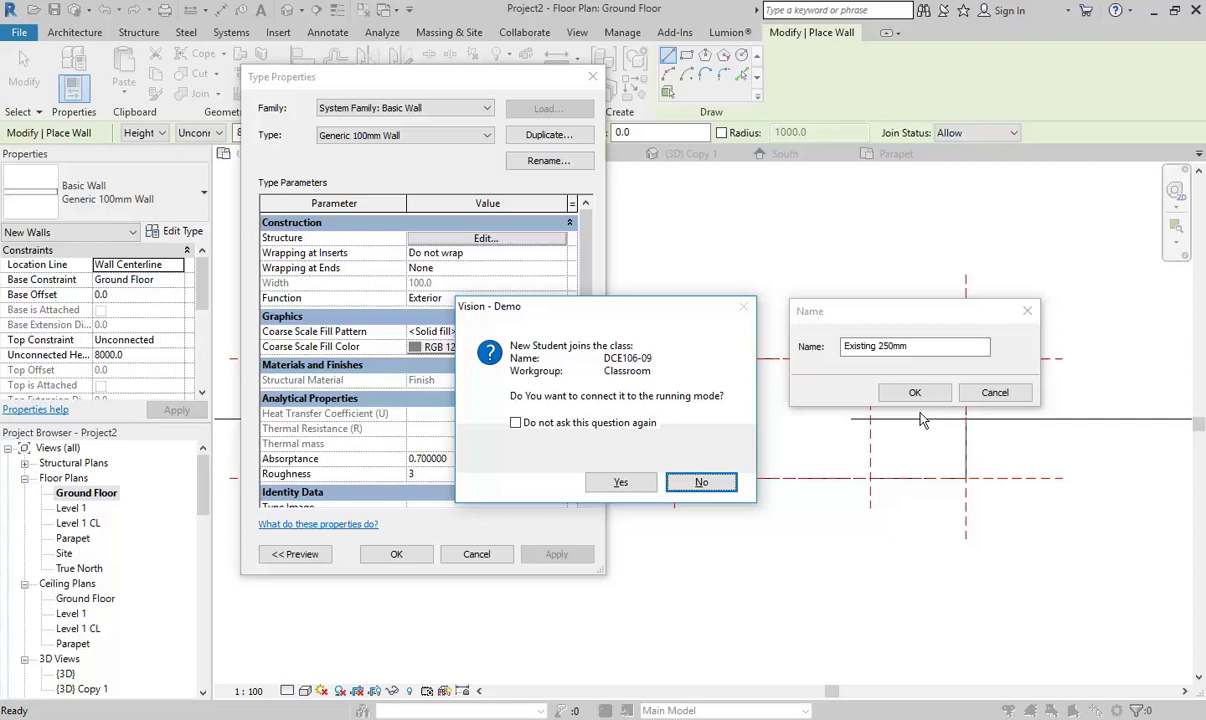
left_click(622, 483)
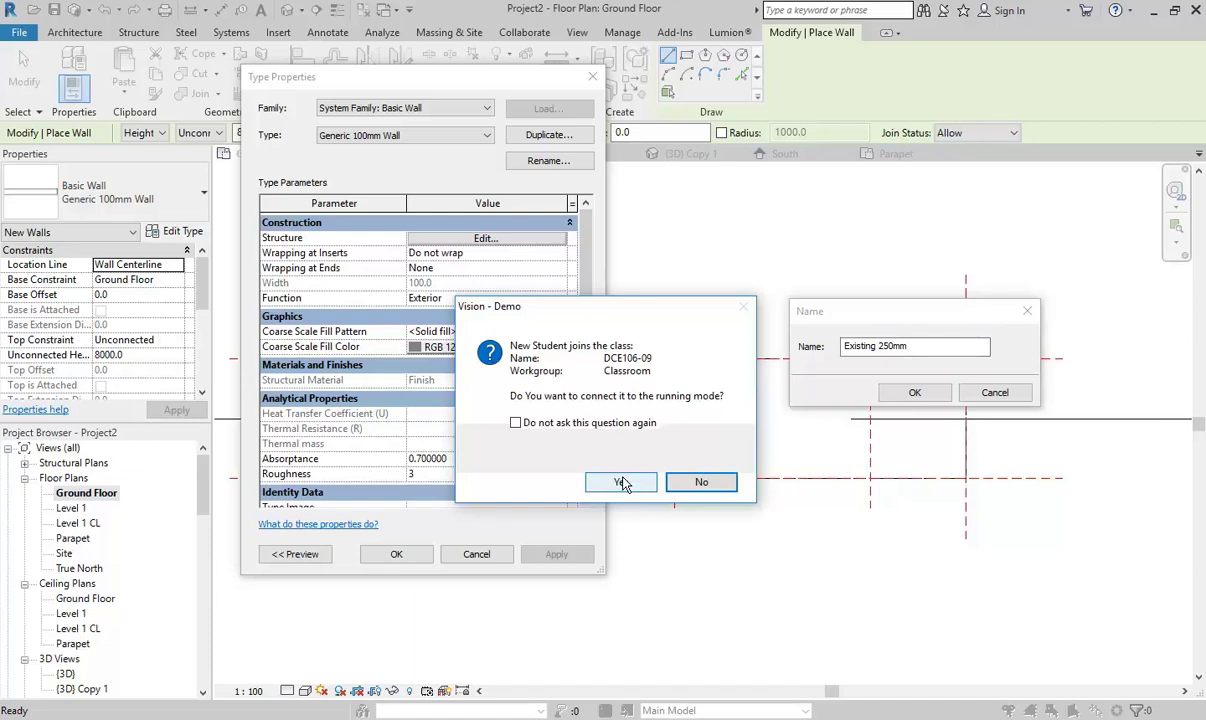
left_click(621, 482)
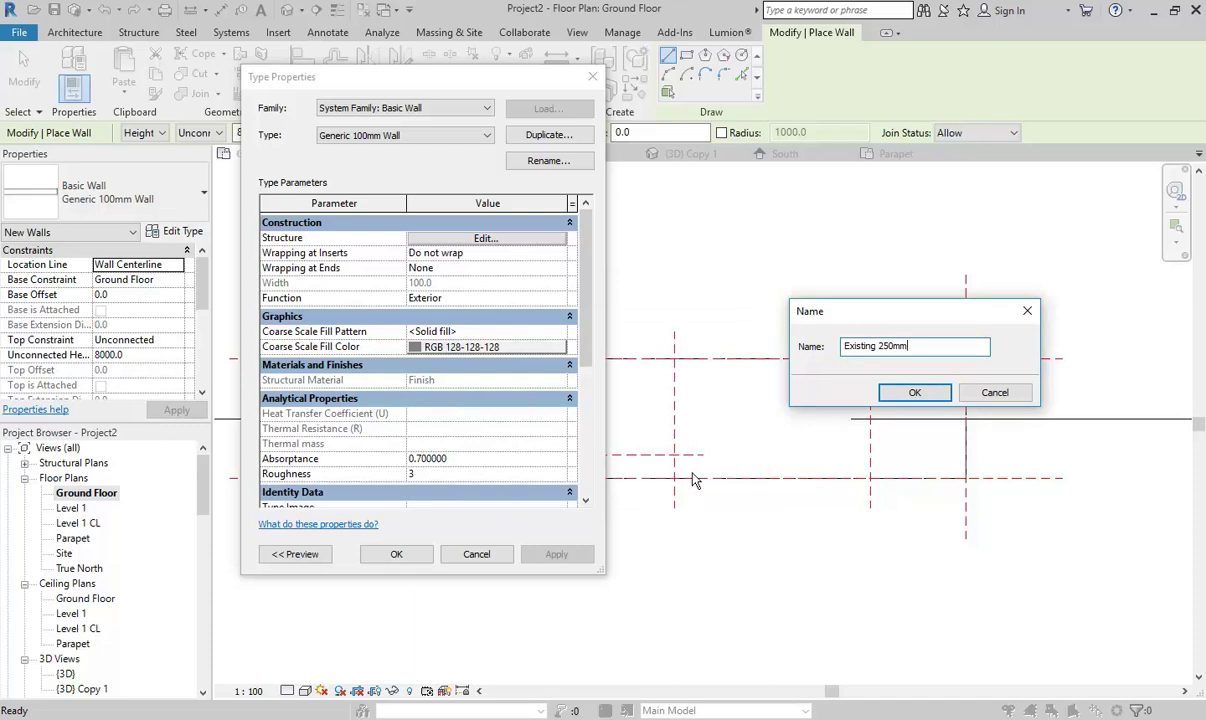
left_click(916, 394)
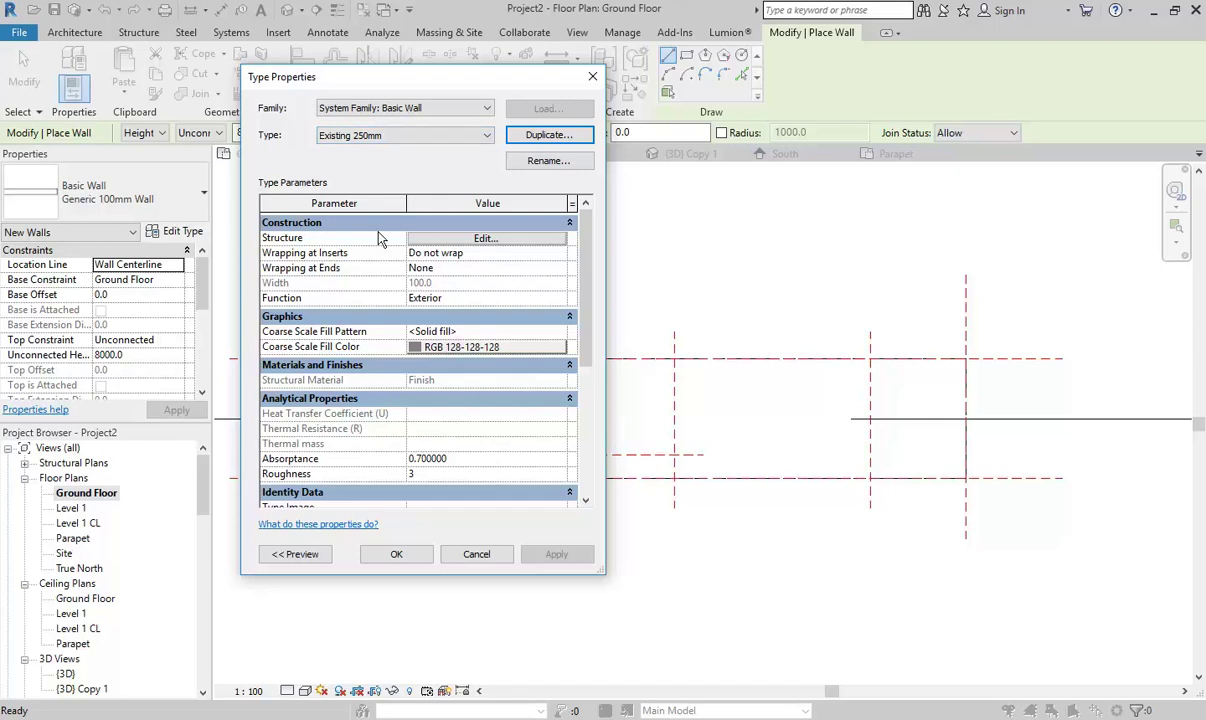
- Set the structure layer thickness of the Existing 250mm wall type to 250 mm
left_click(485, 240)
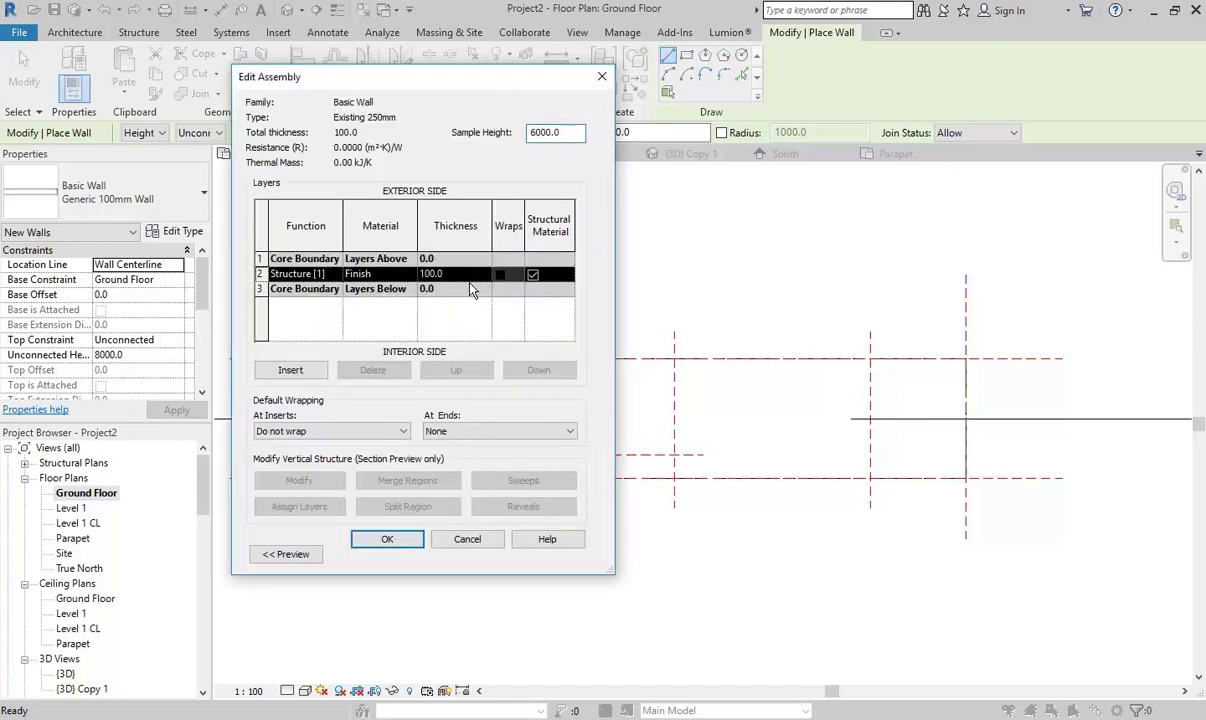
left_click(457, 274)
type("250")
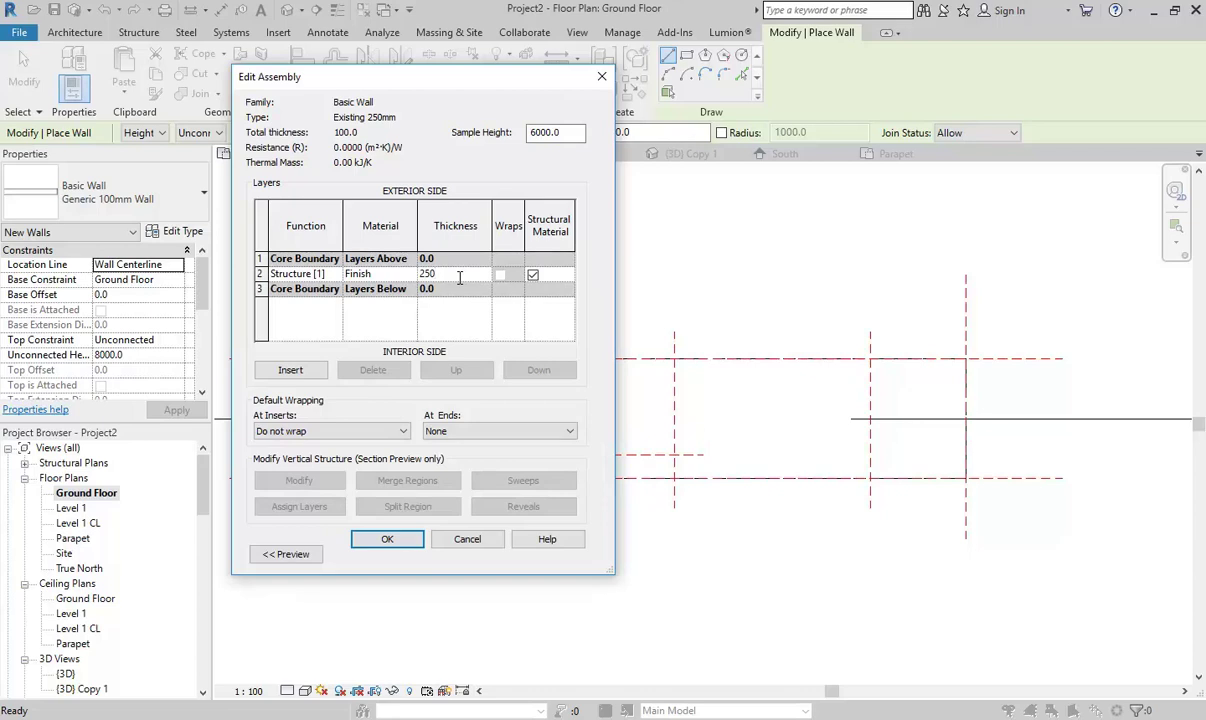
left_click(388, 539)
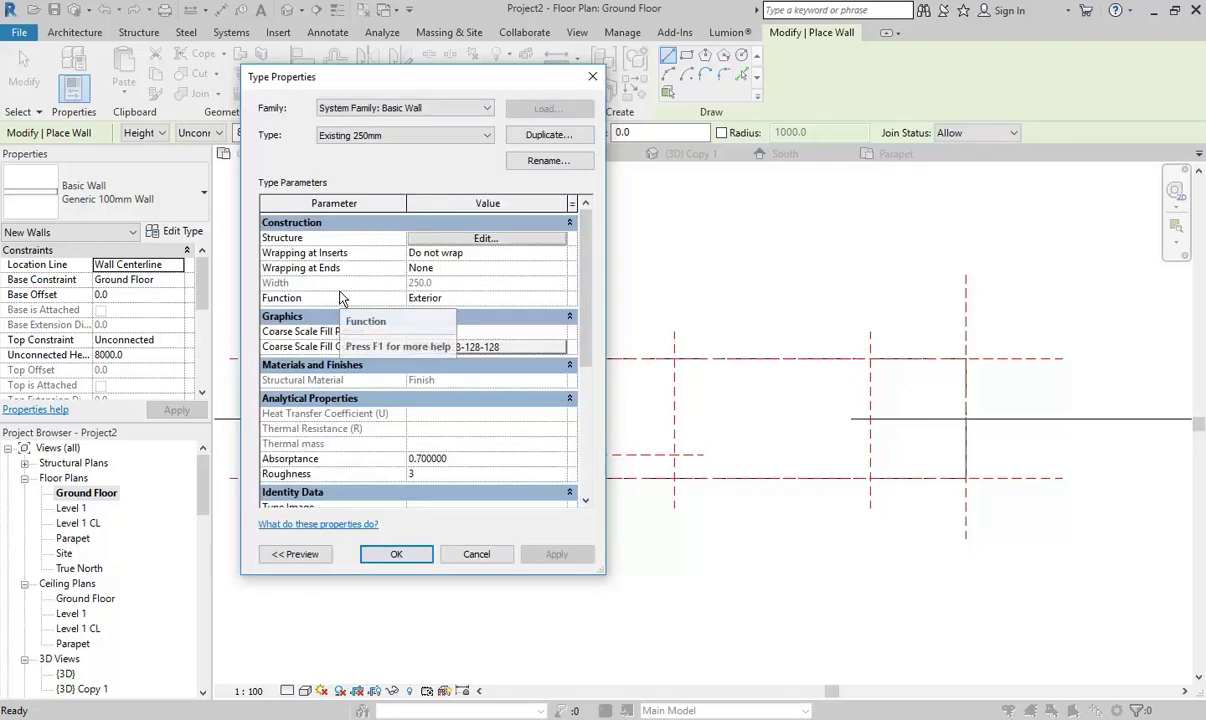
- Set the Existing 250mm wall type's coarse scale fill color to black and apply the type properties
left_click(463, 348)
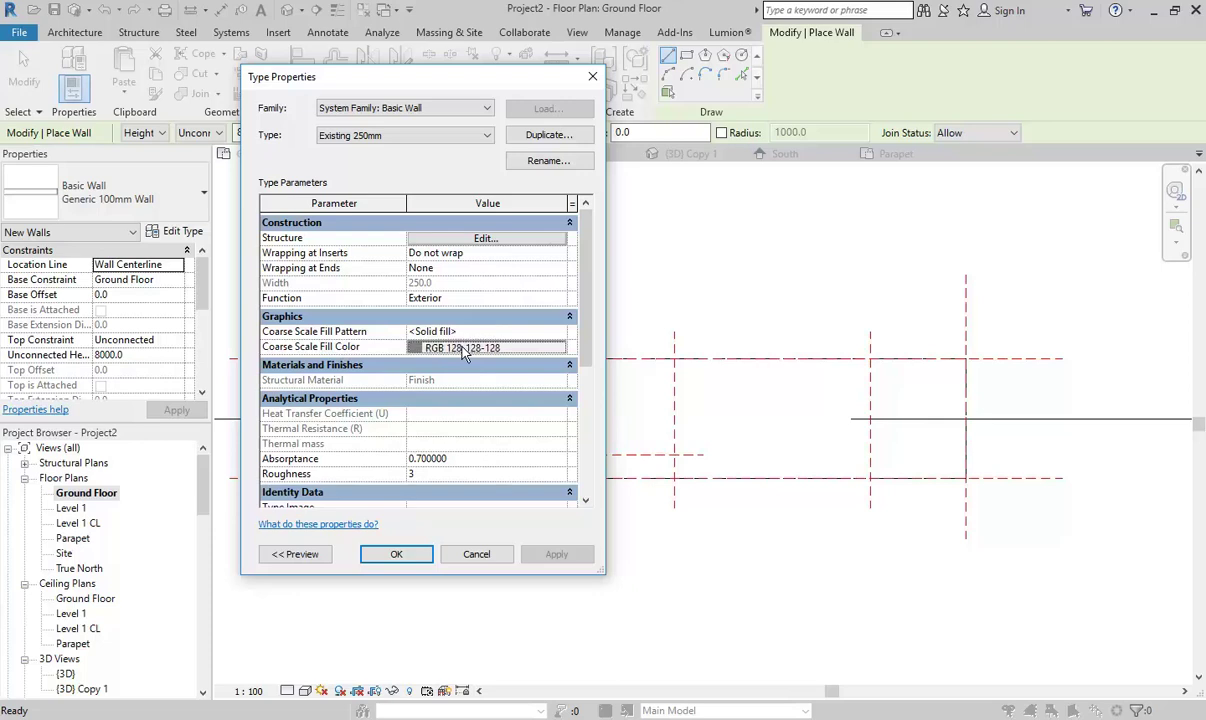
left_click(248, 341)
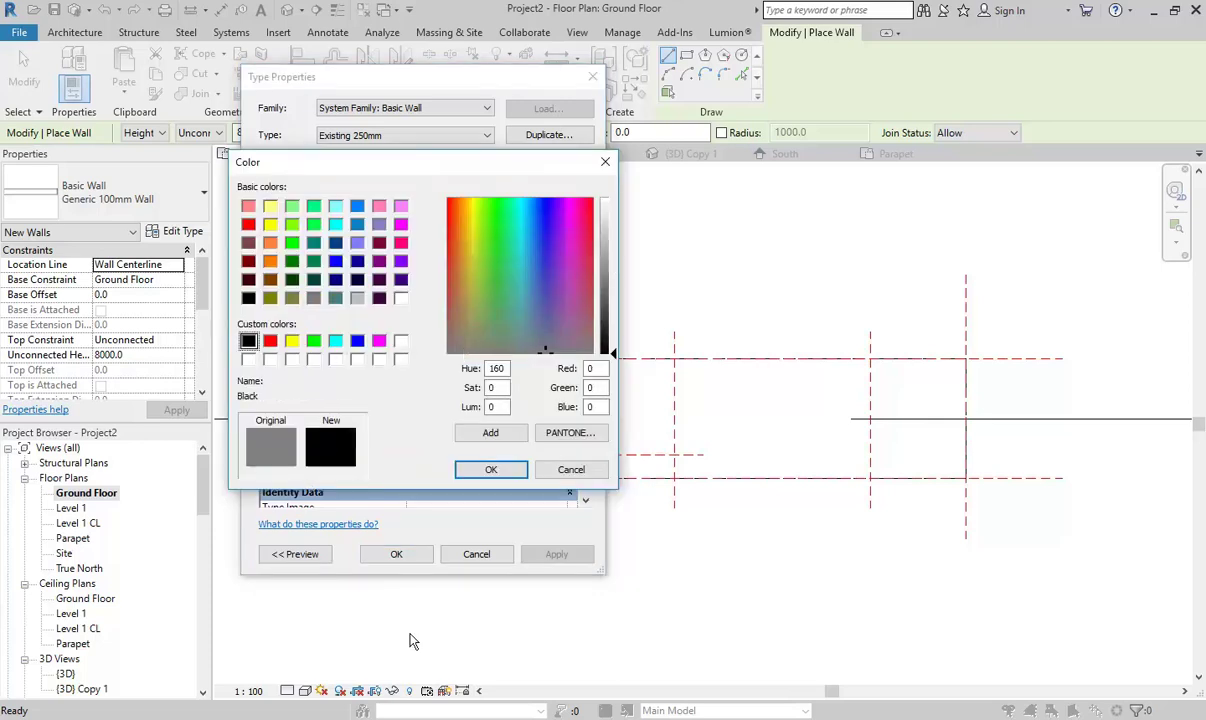
left_click(489, 470)
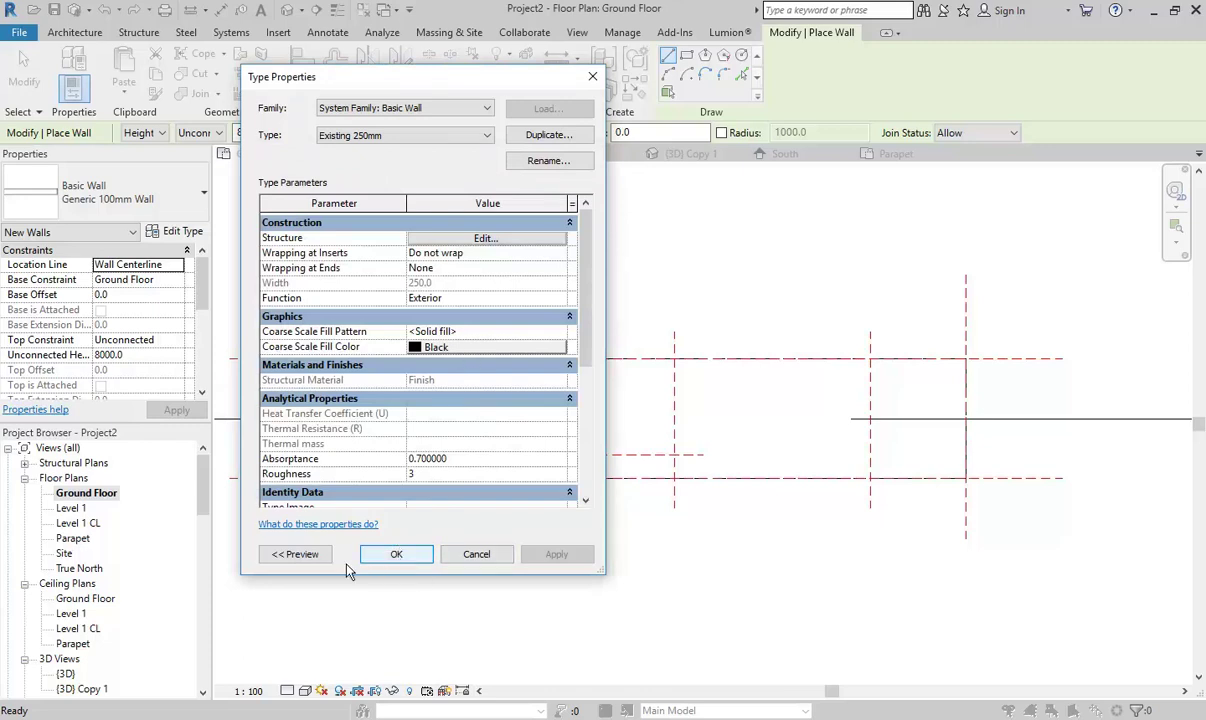
left_click(394, 556)
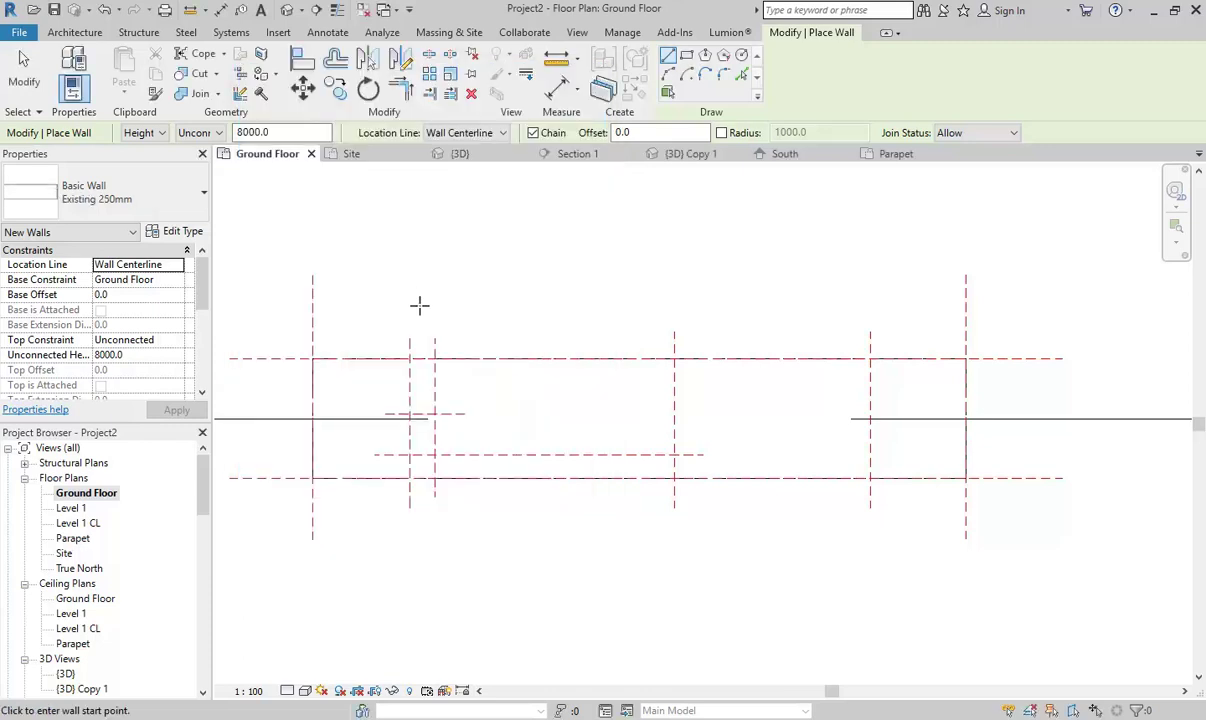
- Constrain the height of the new walls up to the Parapet level
left_click(187, 137)
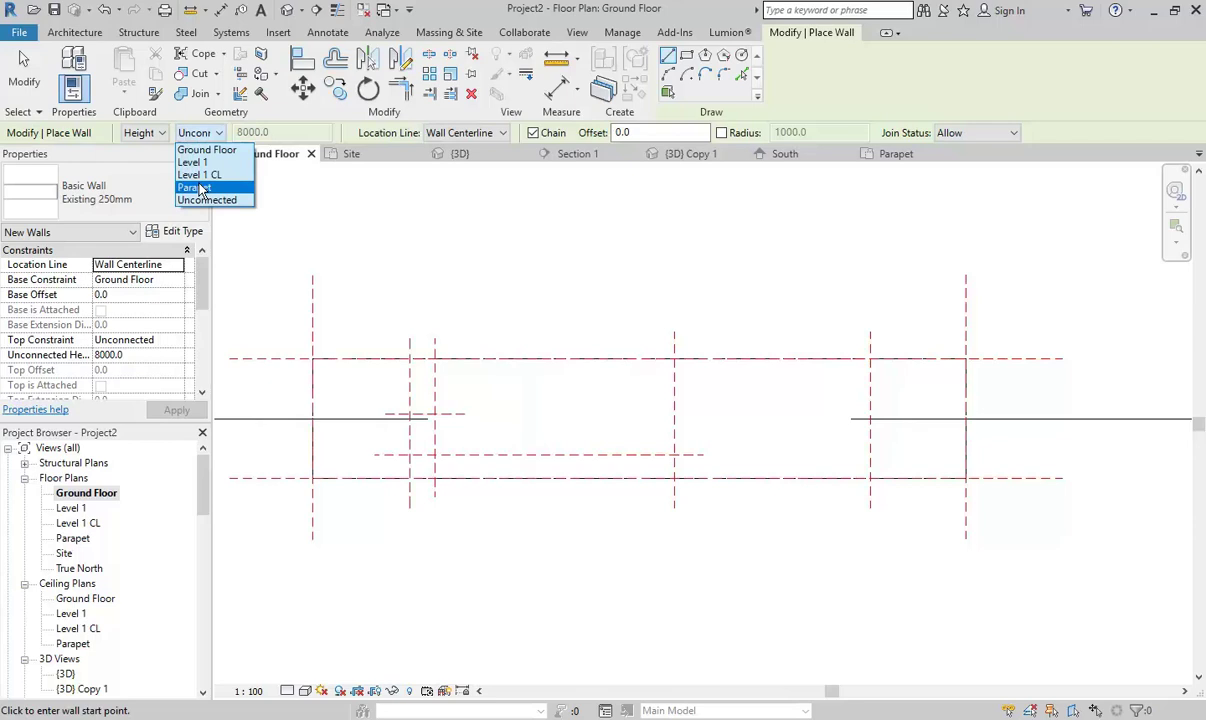
left_click(200, 188)
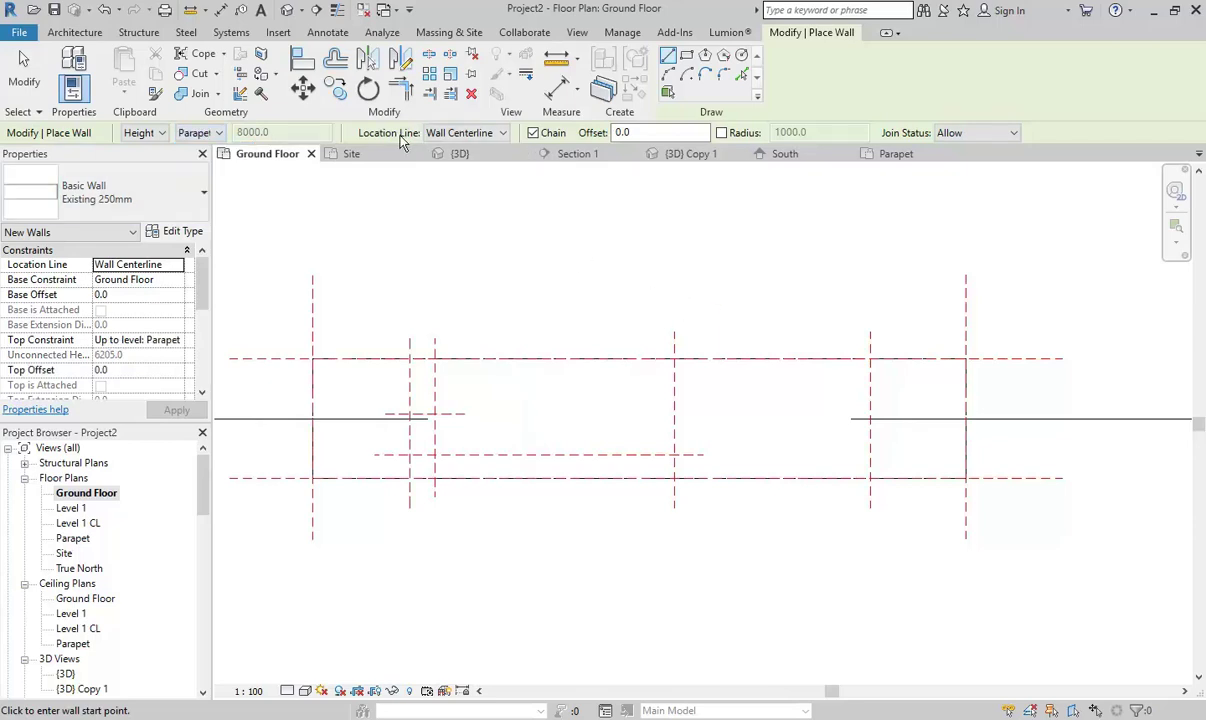
- Set the wall location line to Finish Face: Exterior and draw the long upper wall between the second and second-last full-height vertical reference planes
left_click(463, 132)
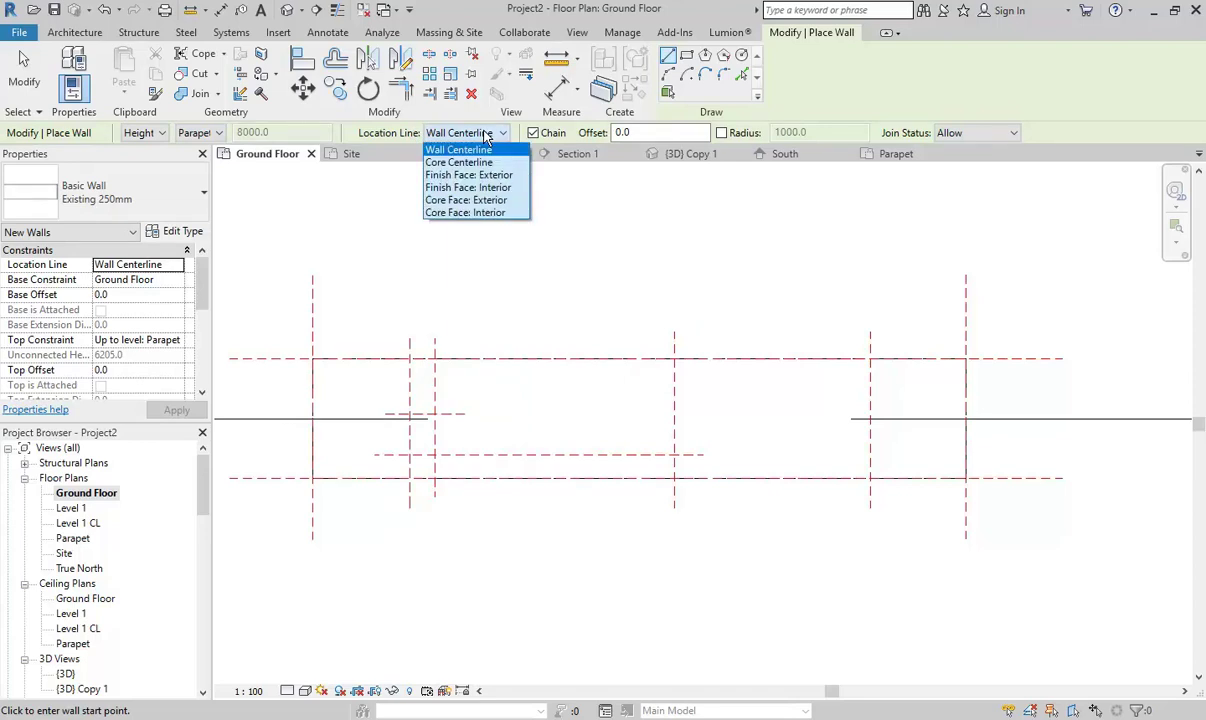
left_click(470, 175)
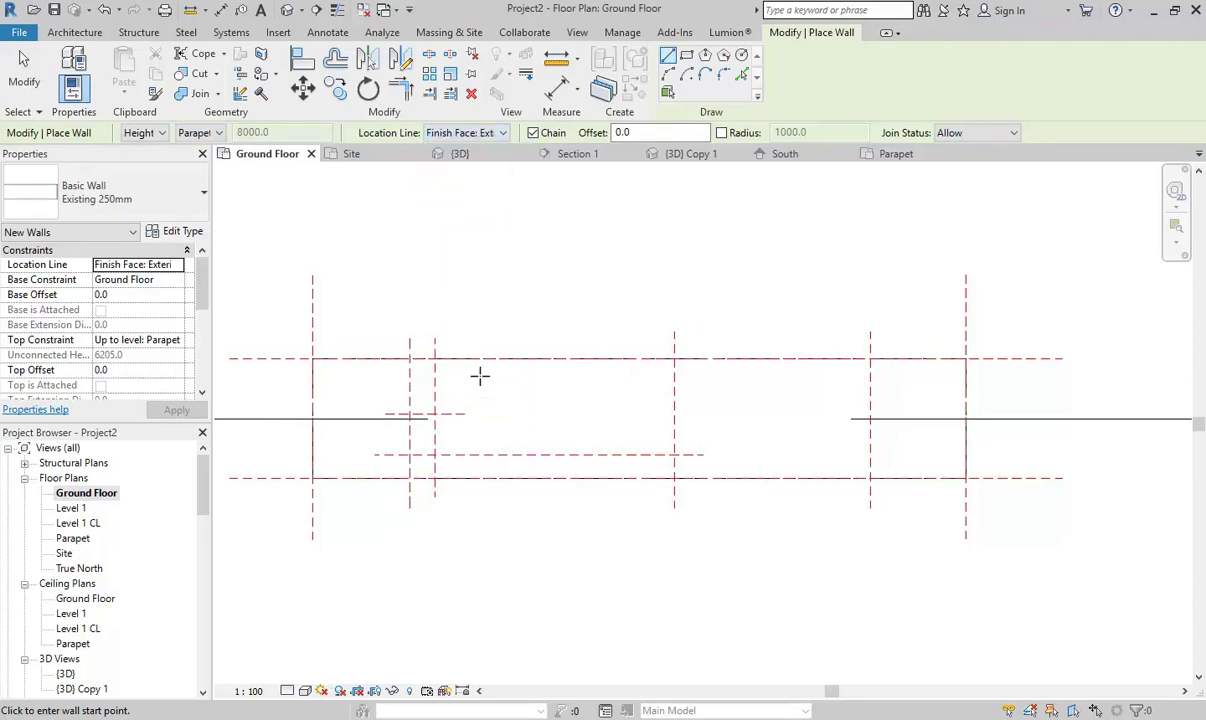
middle_click_drag(436, 374, 318, 345)
scroll(318, 345, "up", 3)
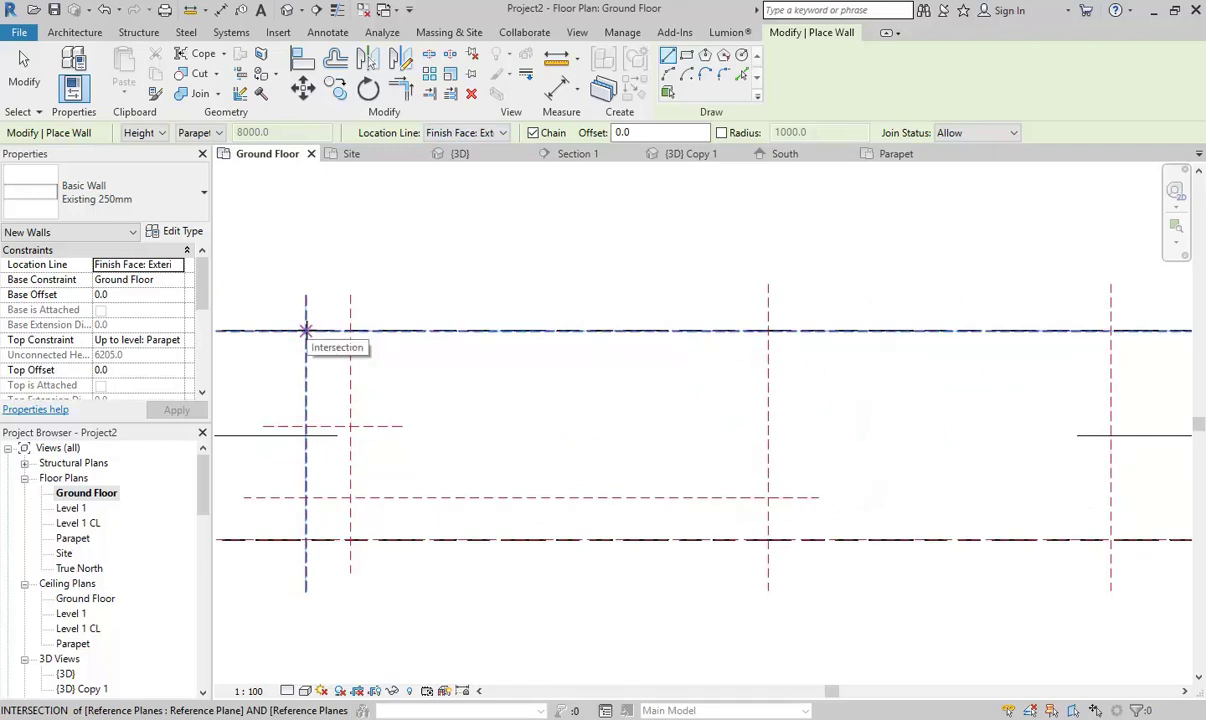
left_click(306, 330)
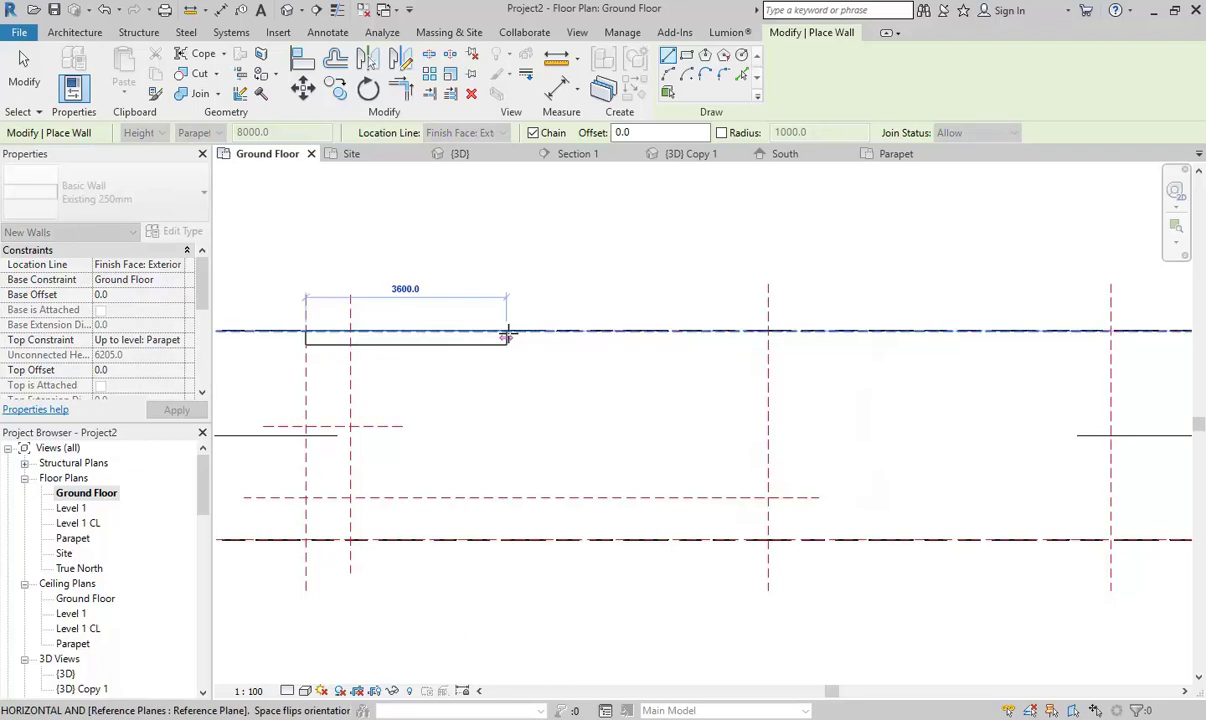
scroll(470, 330, "down", 2)
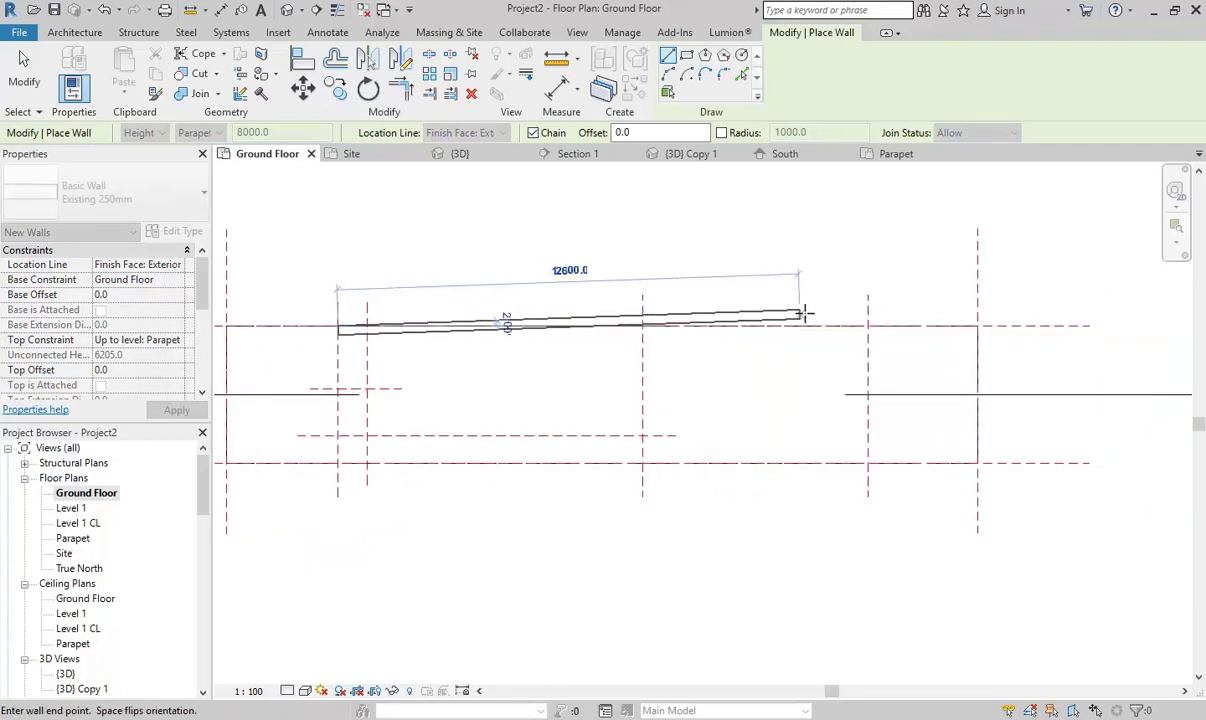
left_click(868, 325)
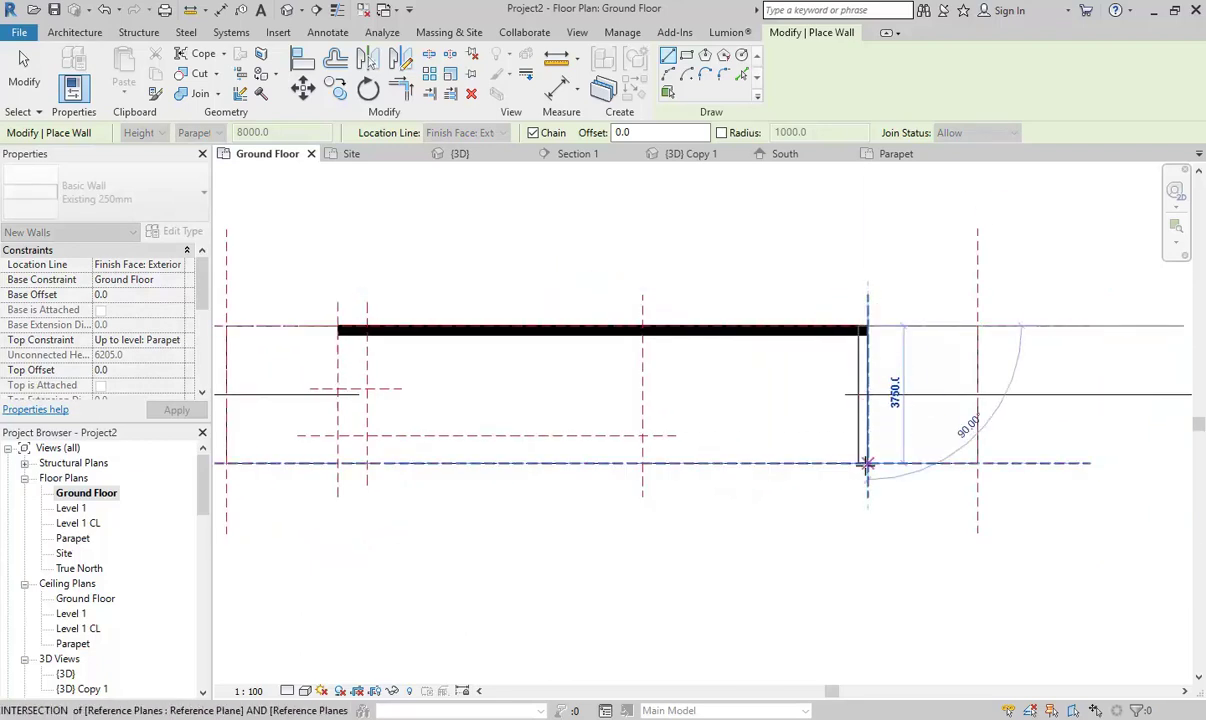
- Continue the wall chain down the right end, along the lower boundary to the middle reference plane, and up to the inner horizontal plane
left_click(736, 459)
left_click(641, 462)
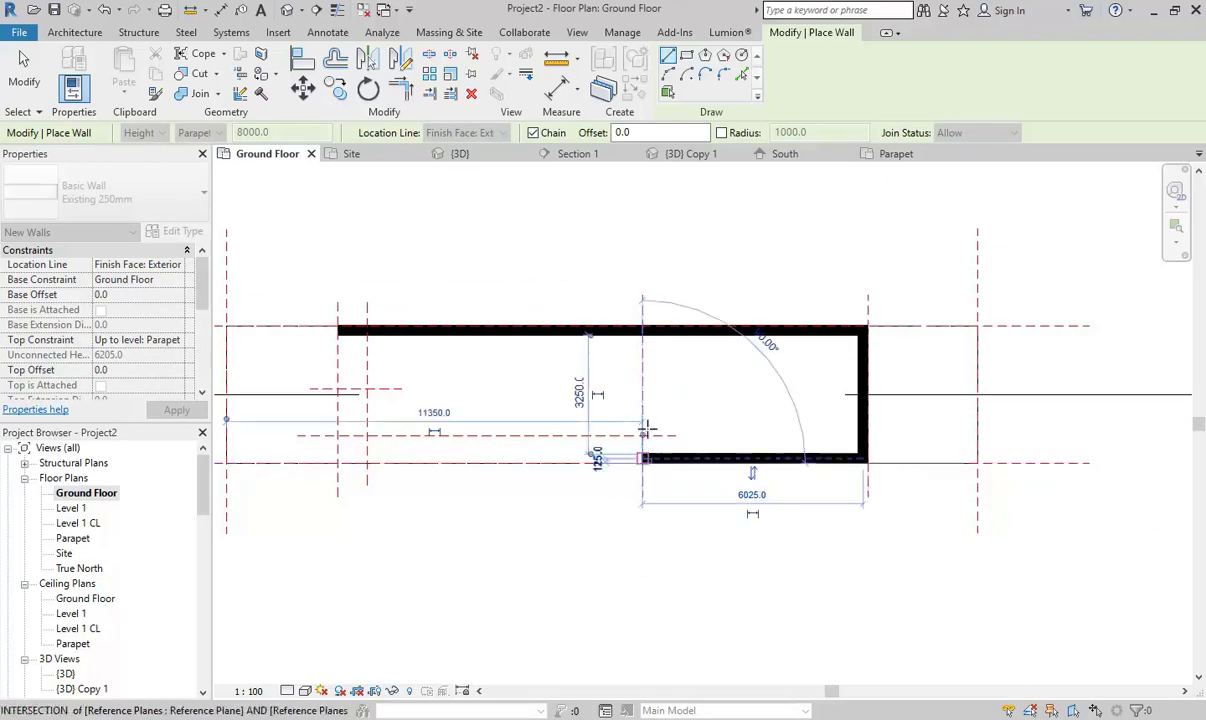
left_click(642, 436)
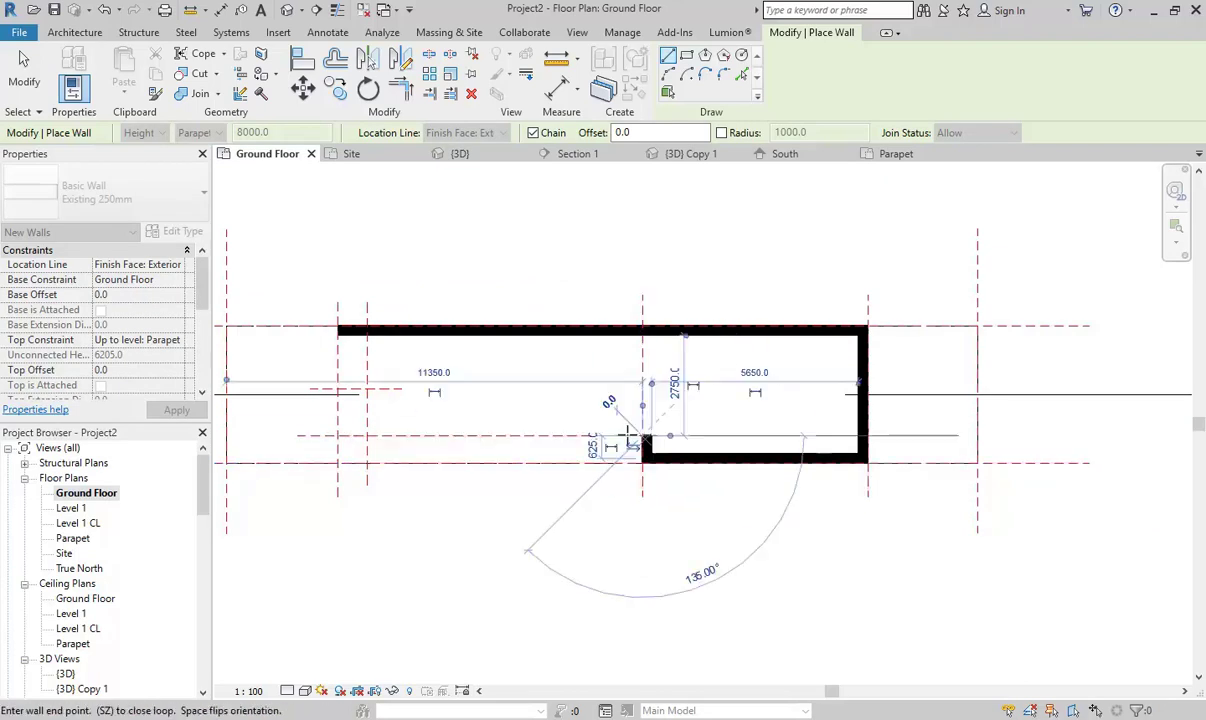
- Draw the recessed lower wall and the stepped left end along the reference planes, closing the perimeter at the upper wall's start
left_click(367, 436)
left_click(367, 388)
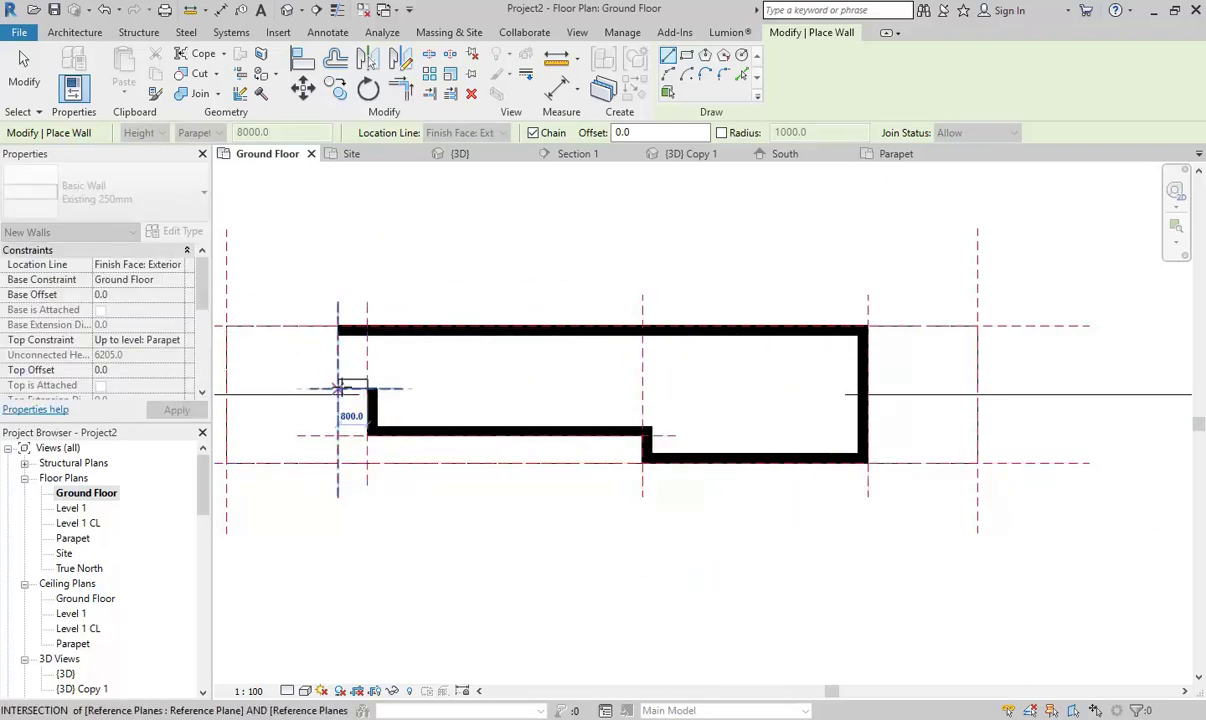
left_click(339, 388)
left_click(339, 328)
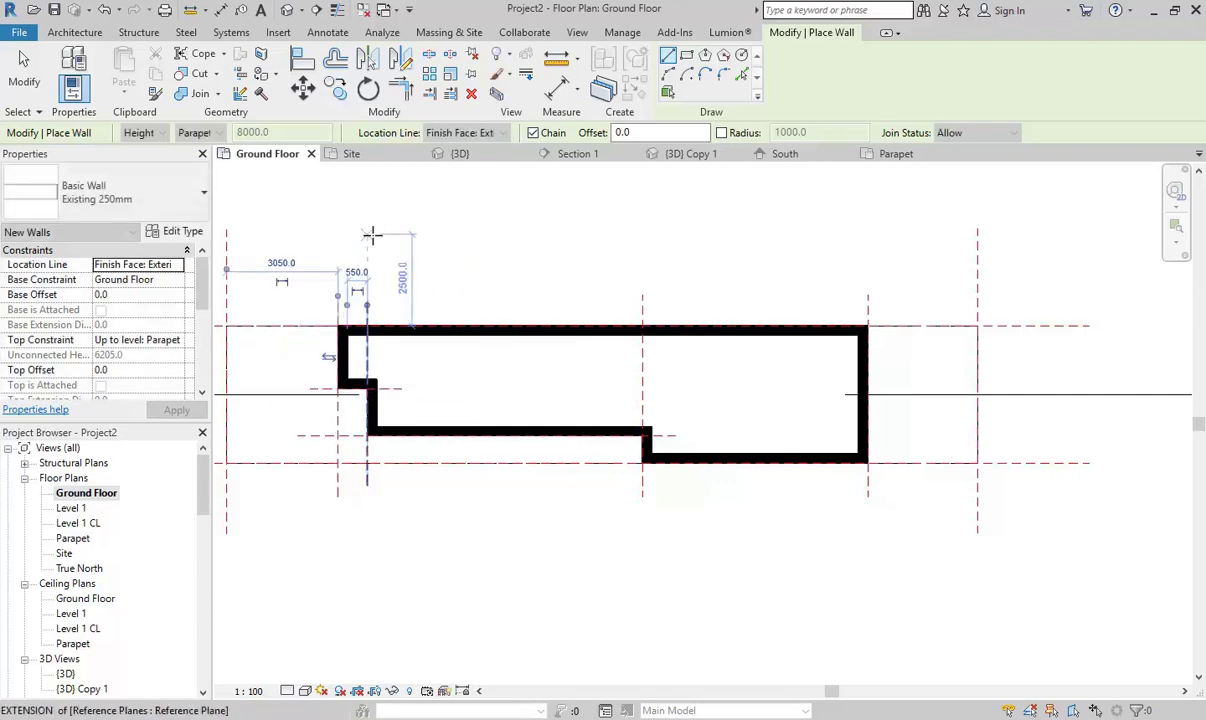
right_click(395, 238)
left_click(415, 245)
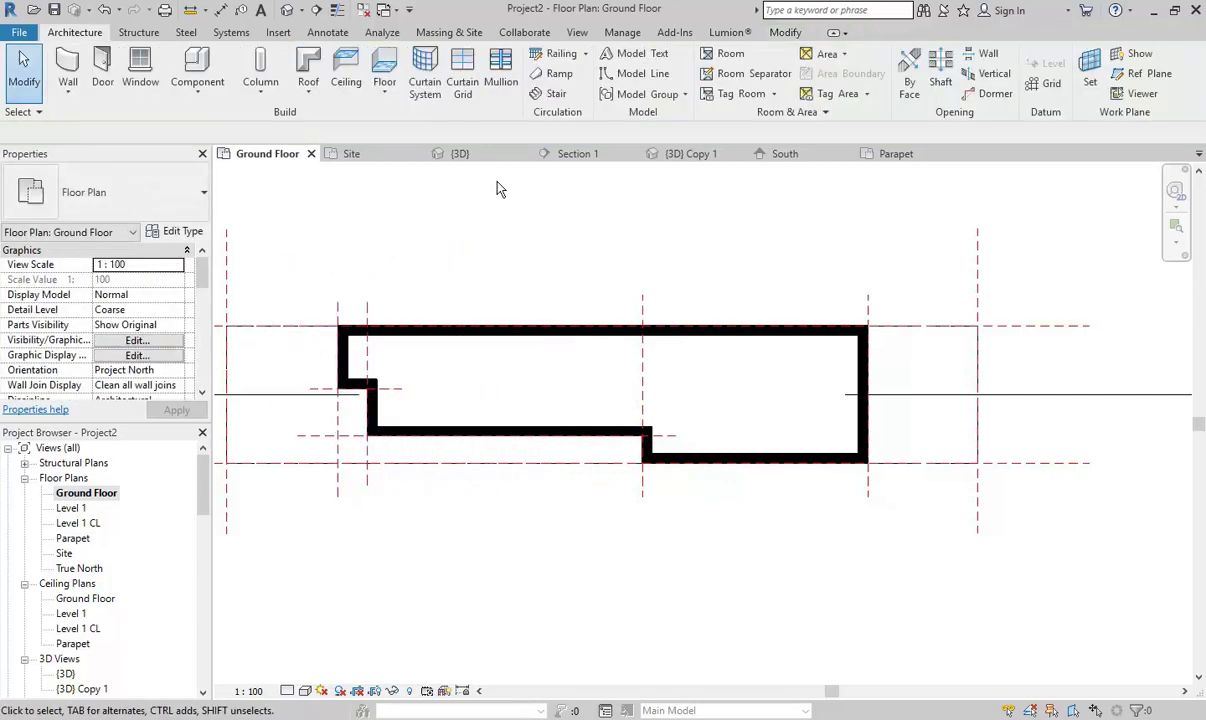
- Inspect the perimeter walls in the default 3D view, accepting the classroom software's request to connect the new student
left_click(288, 11)
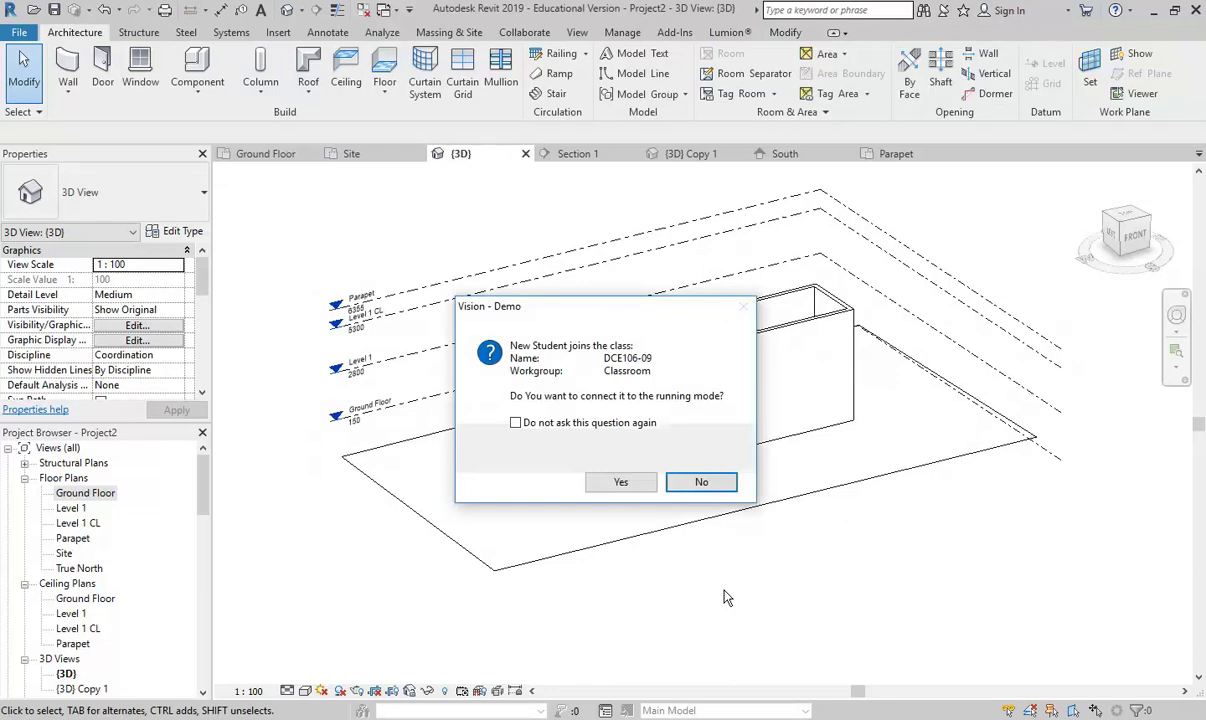
left_click(621, 482)
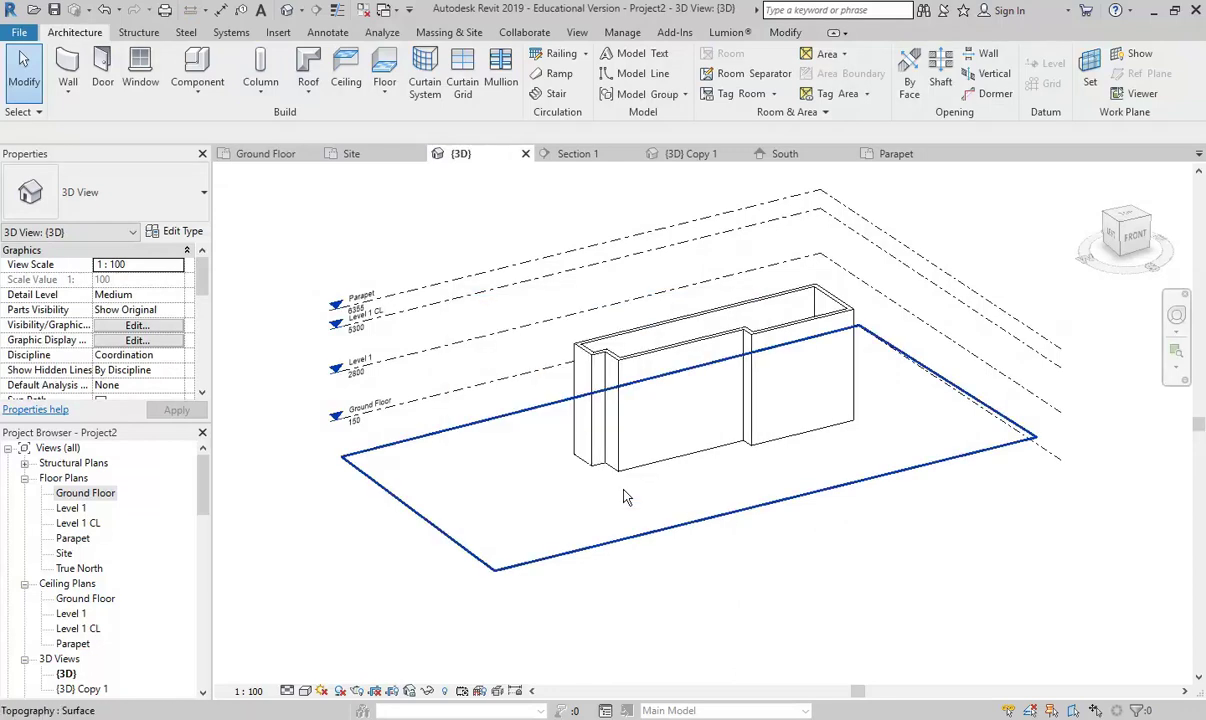
middle_click_drag(660, 400, 772, 422, "shift")
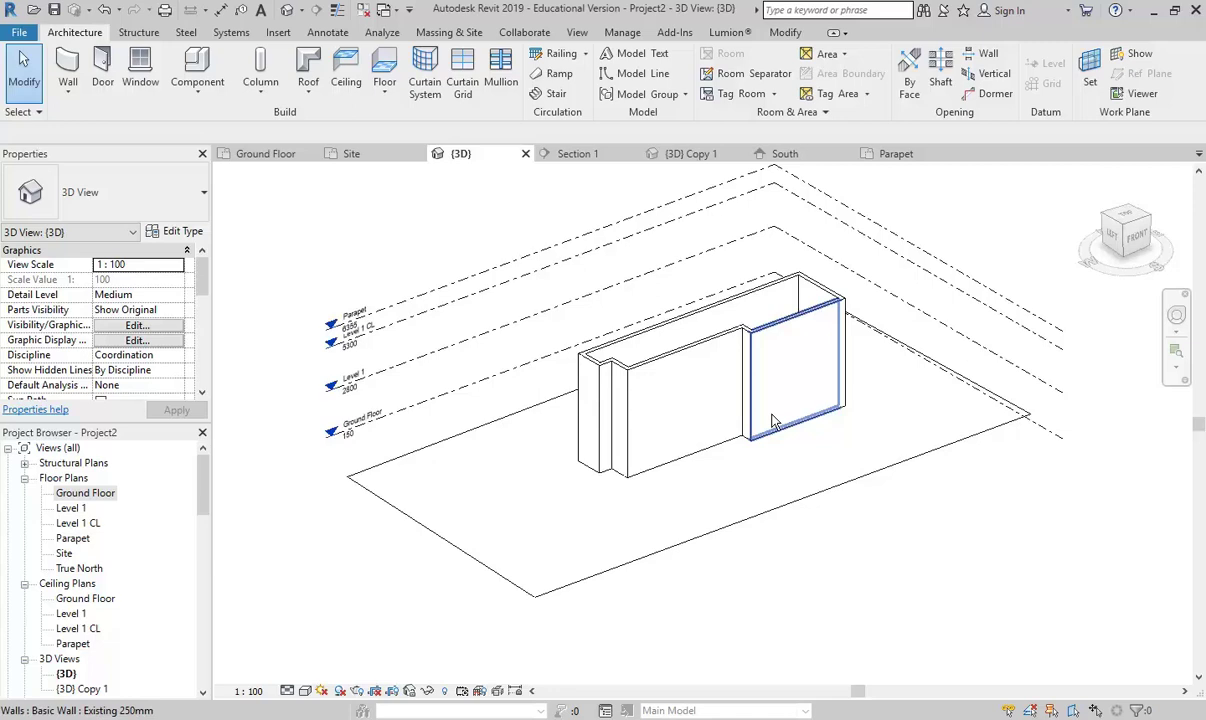
scroll(670, 455, "up", 3)
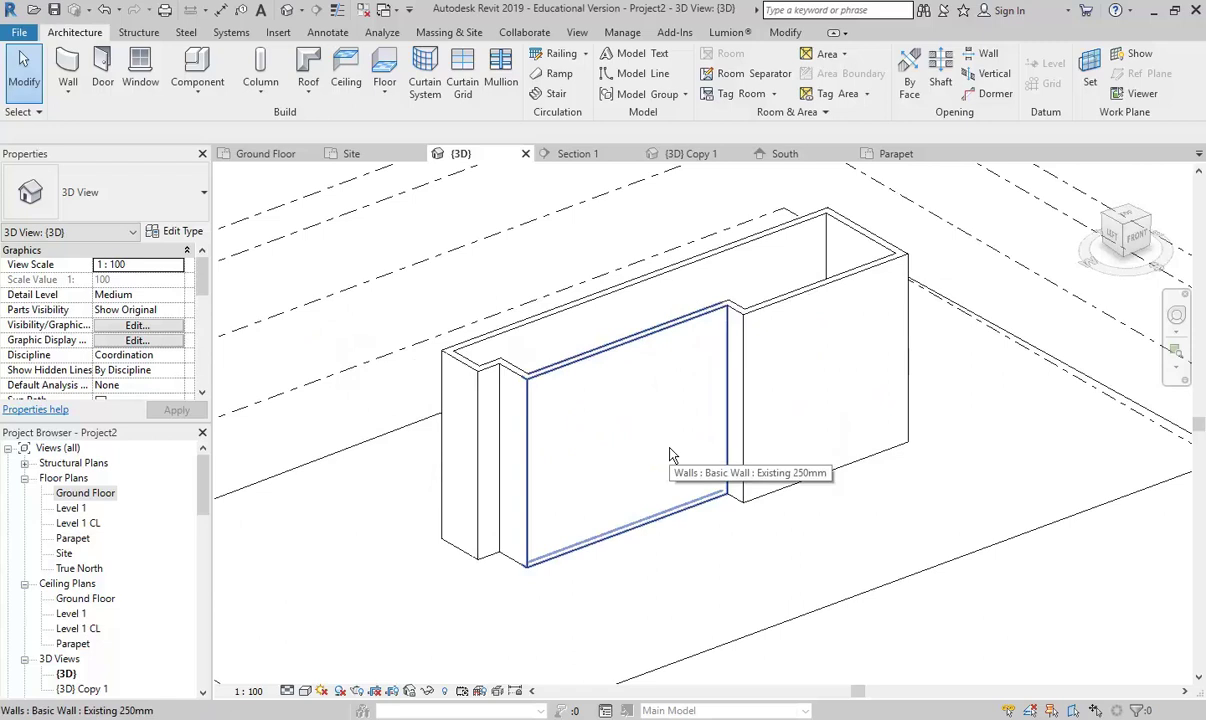